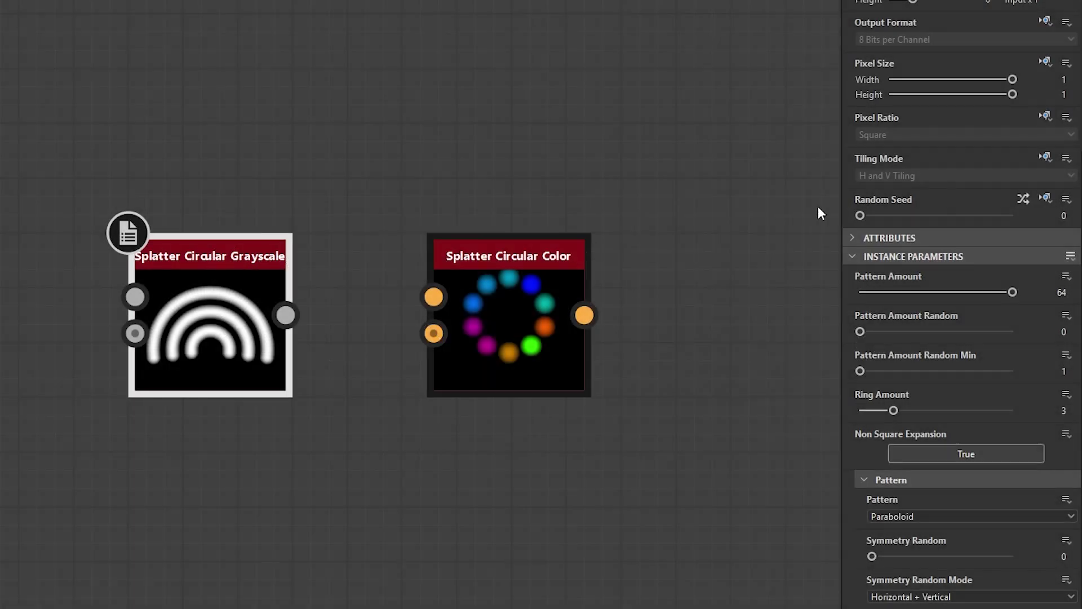
# Copy Splatter Circular Grayscale's instance parameters onto Splatter Circular Color (Pattern Amount 64, Ring Amount 3)
pyautogui.click(1070, 256)
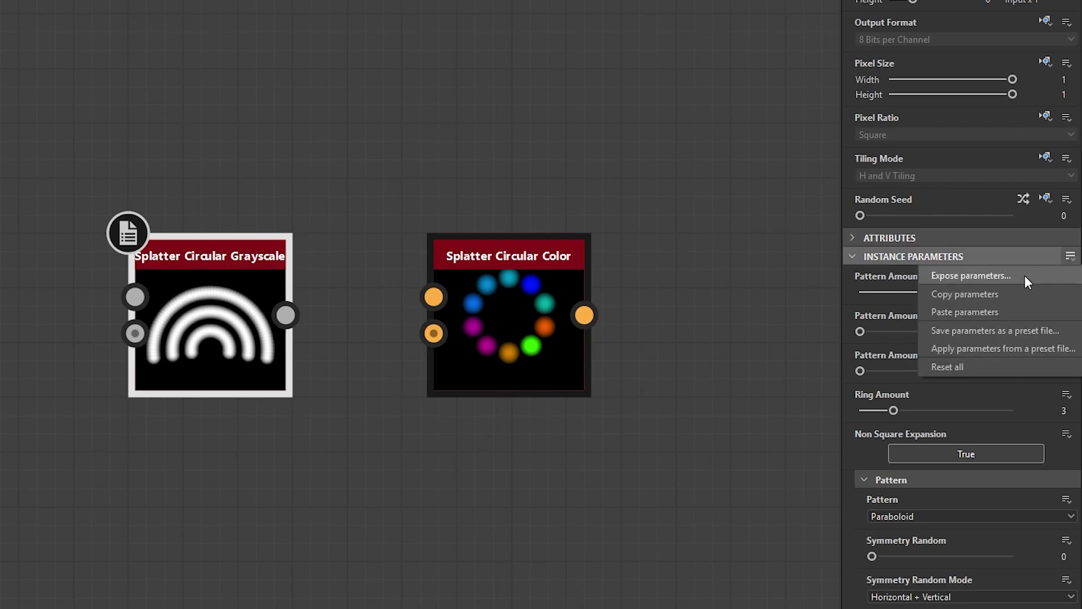
pyautogui.click(984, 293)
pyautogui.click(580, 253)
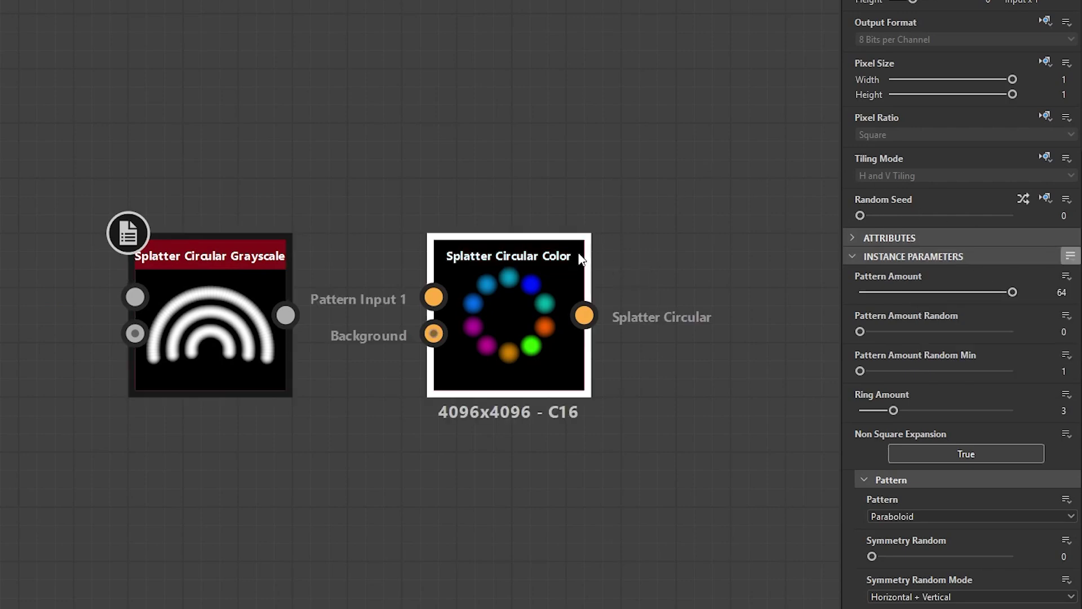
pyautogui.click(1070, 256)
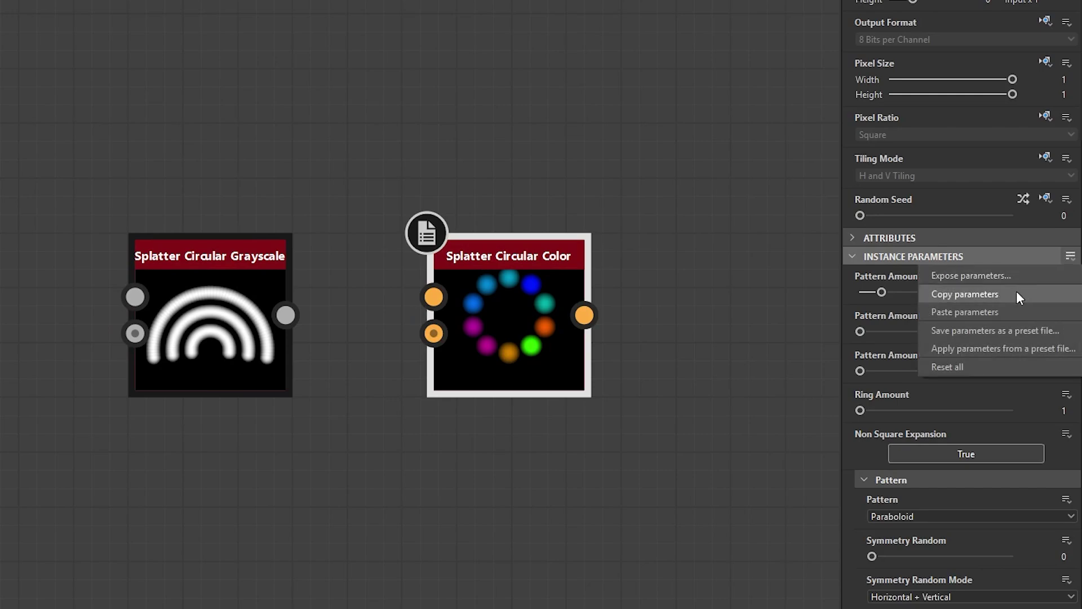
pyautogui.click(978, 311)
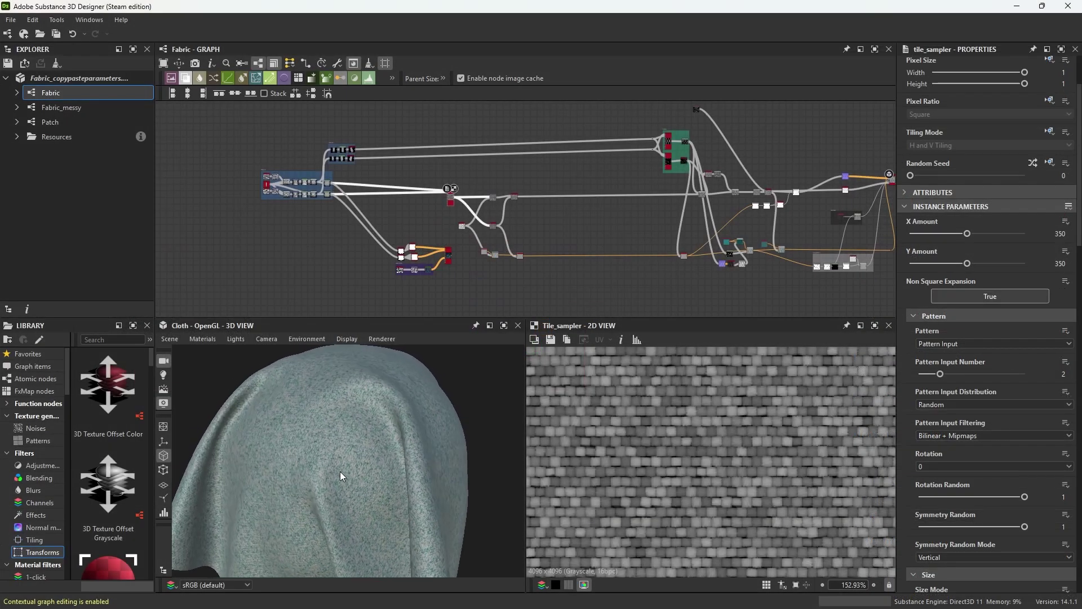
# Nudge the Tile Sampler Color node left and load its properties and 2D preview
pyautogui.scroll(3, 482, 211)
pyautogui.scroll(3, 449, 191)
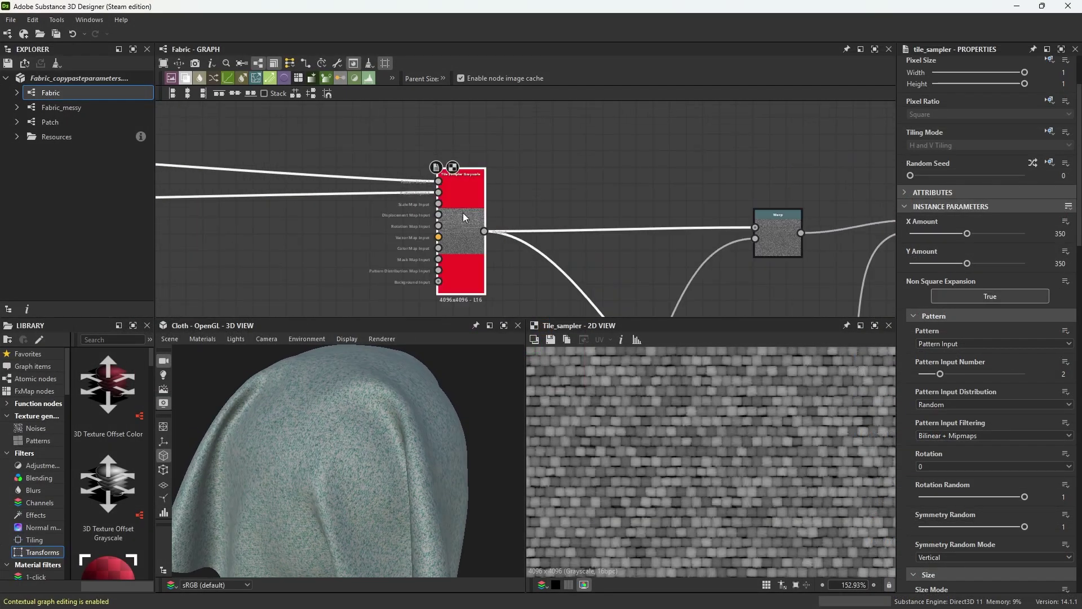
pyautogui.scroll(3, 462, 212)
pyautogui.scroll(2, 469, 156)
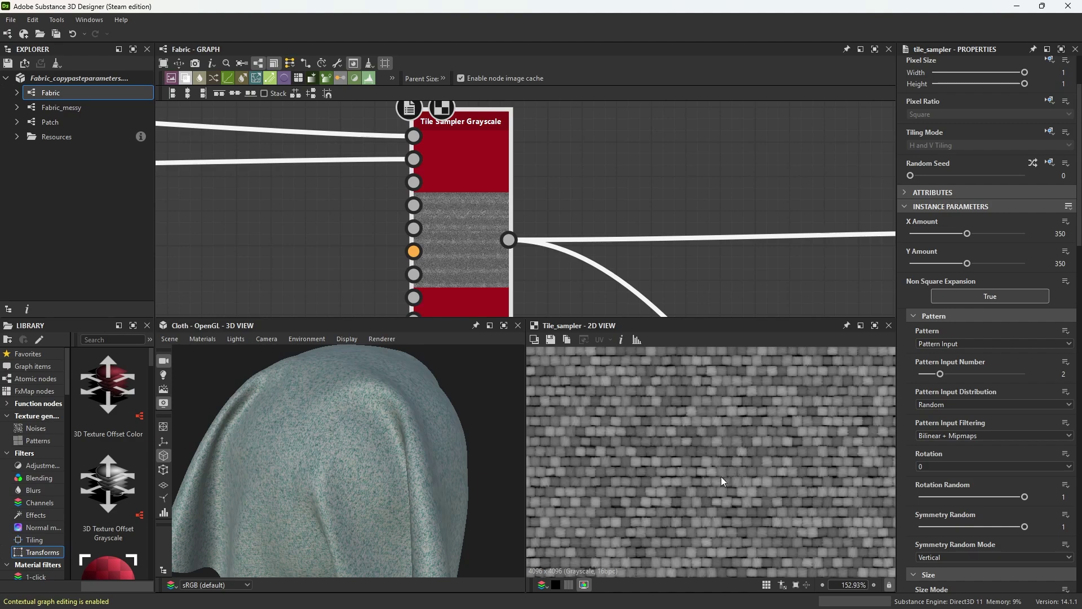
pyautogui.scroll(-5, 647, 256)
pyautogui.scroll(-4, 576, 244)
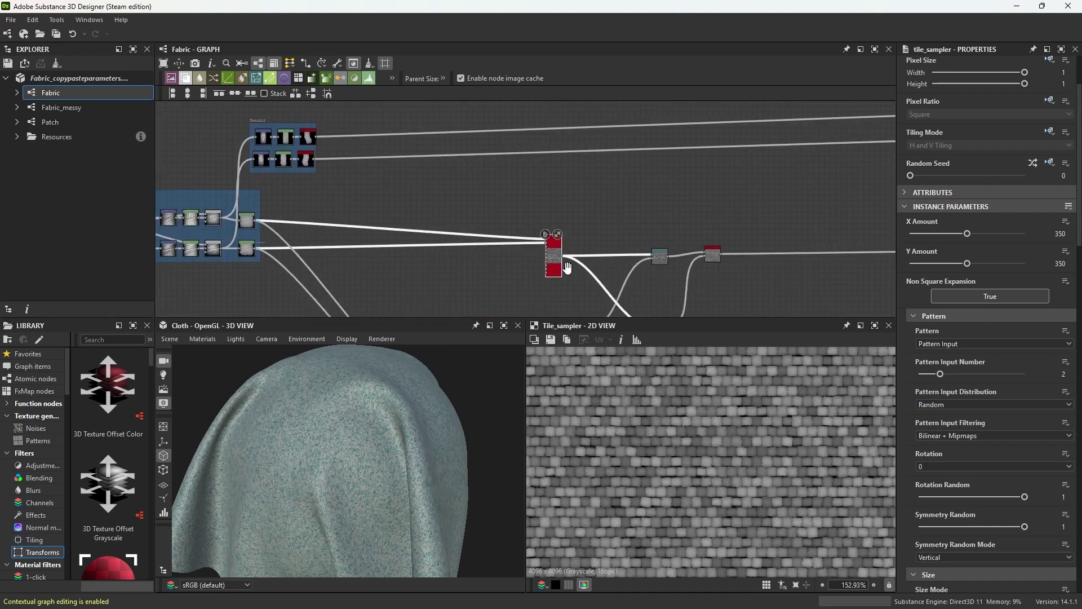
pyautogui.moveTo(576, 244)
pyautogui.mouseDown(button='middle')
pyautogui.moveTo(555, 231)
pyautogui.moveTo(569, 192)
pyautogui.mouseUp(button='middle')
pyautogui.scroll(2, 549, 256)
pyautogui.scroll(2, 549, 256)
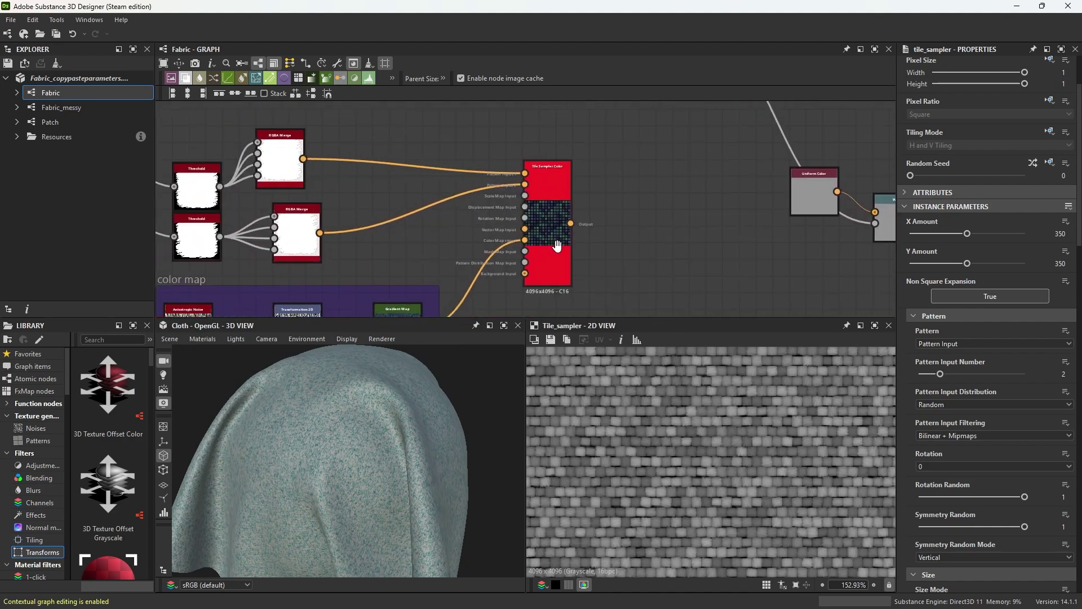
pyautogui.scroll(2, 573, 232)
pyautogui.scroll(2, 588, 203)
pyautogui.moveTo(588, 202); pyautogui.dragTo(598, 196, button='middle')
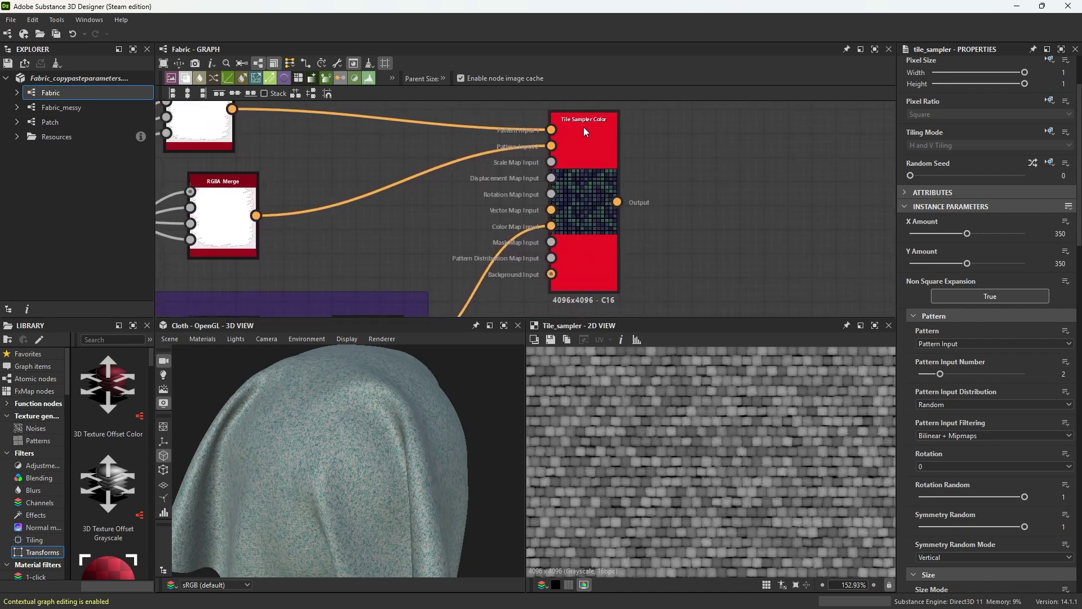
pyautogui.moveTo(584, 127); pyautogui.dragTo(573, 160)
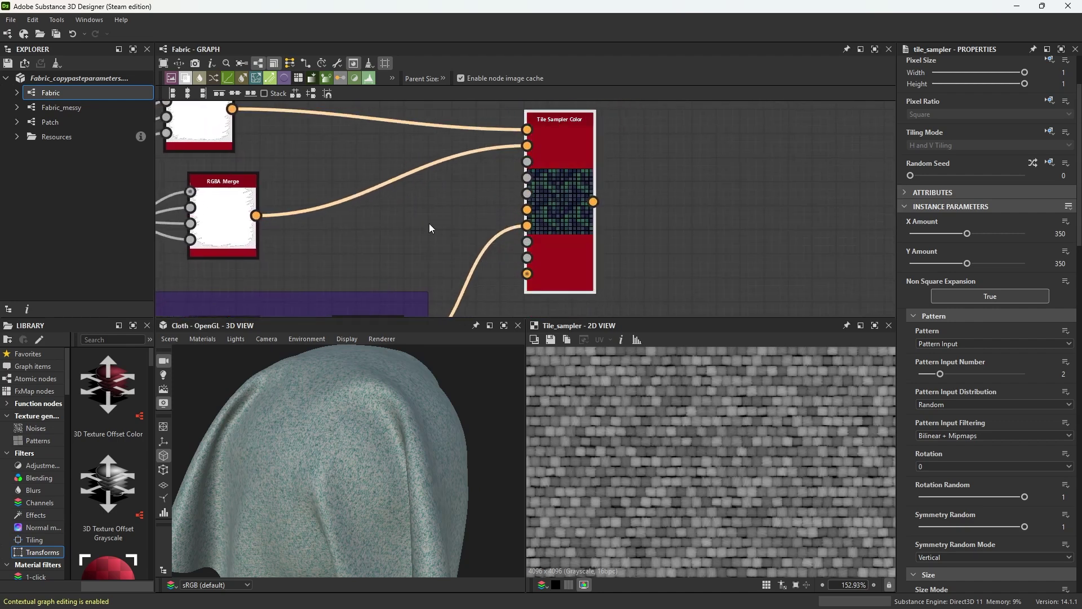
pyautogui.click(561, 182)
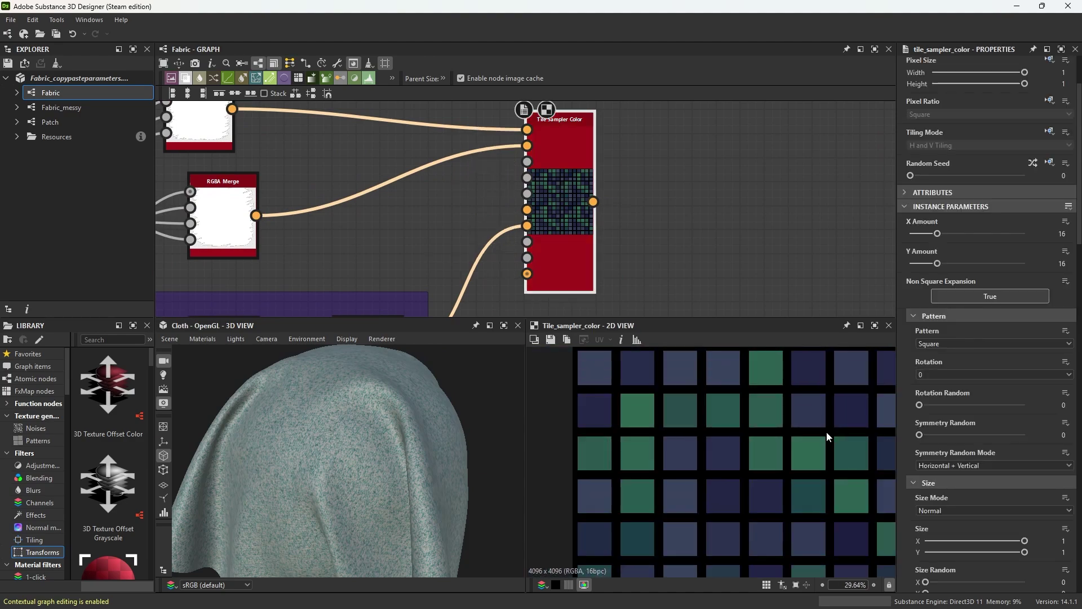
# Copy the grayscale tile sampler's Scale of 1.35 into Tile Sampler Color's Scale
pyautogui.scroll(-5, 826, 432)
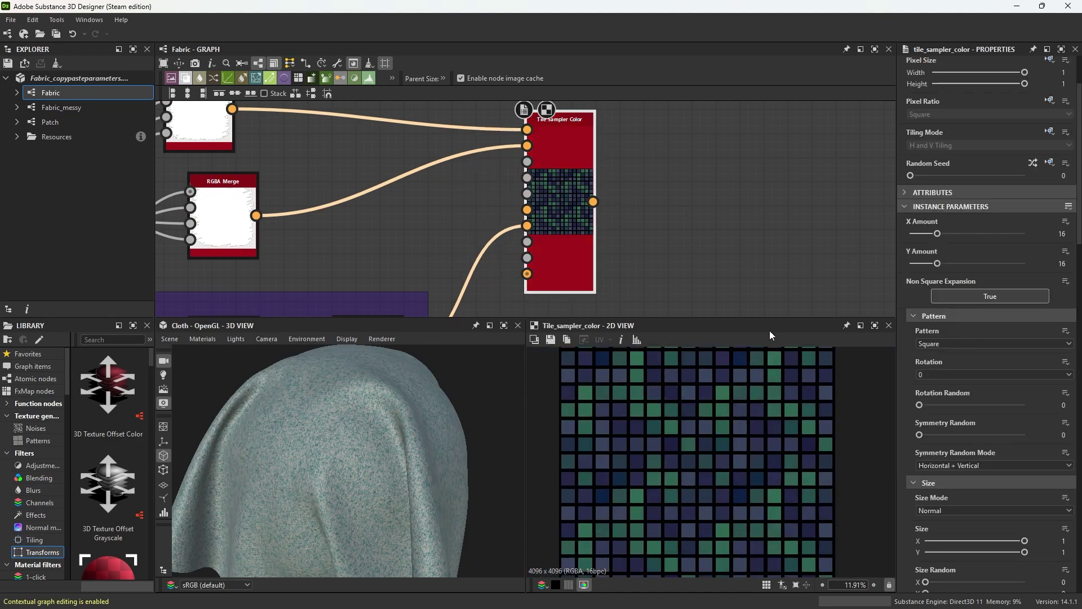
pyautogui.scroll(-4, 707, 220)
pyautogui.scroll(-2, 647, 213)
pyautogui.scroll(-2, 599, 186)
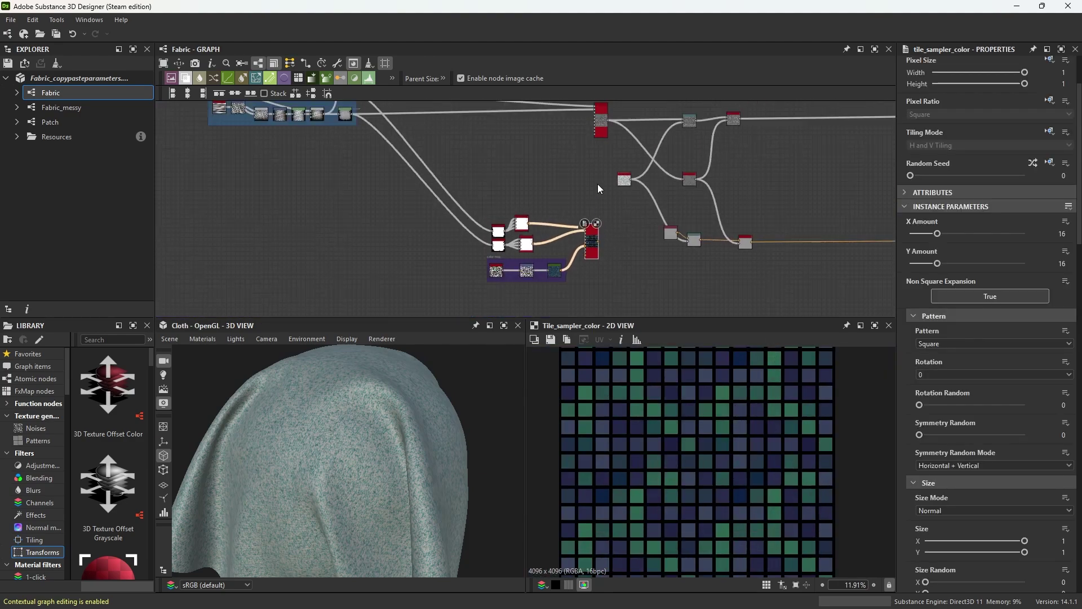
pyautogui.click(604, 136)
pyautogui.scroll(-2, 986, 338)
pyautogui.scroll(-3, 987, 338)
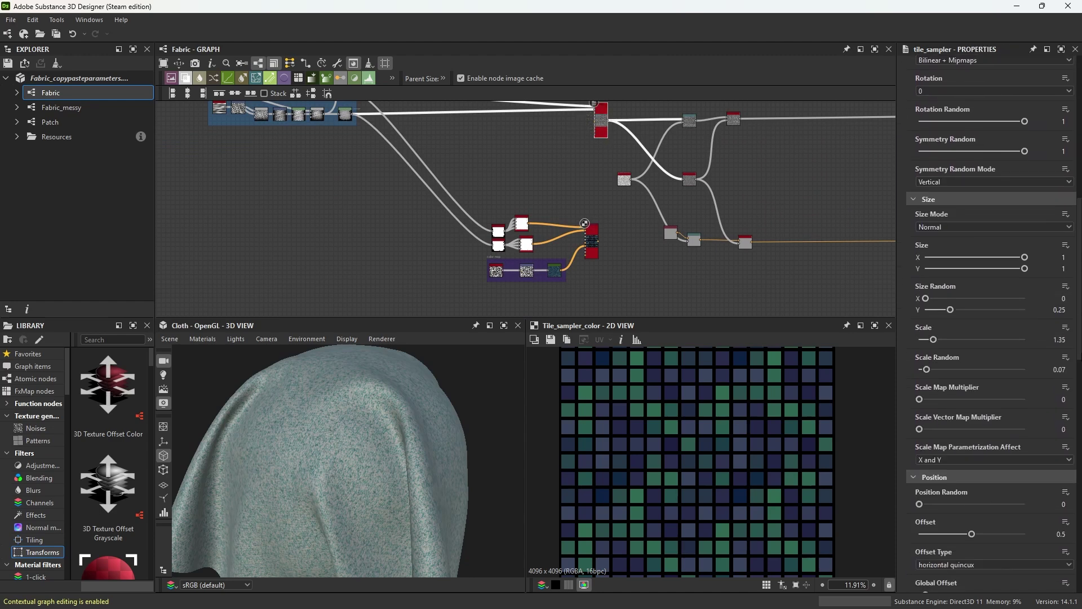
pyautogui.scroll(-1, 1077, 344)
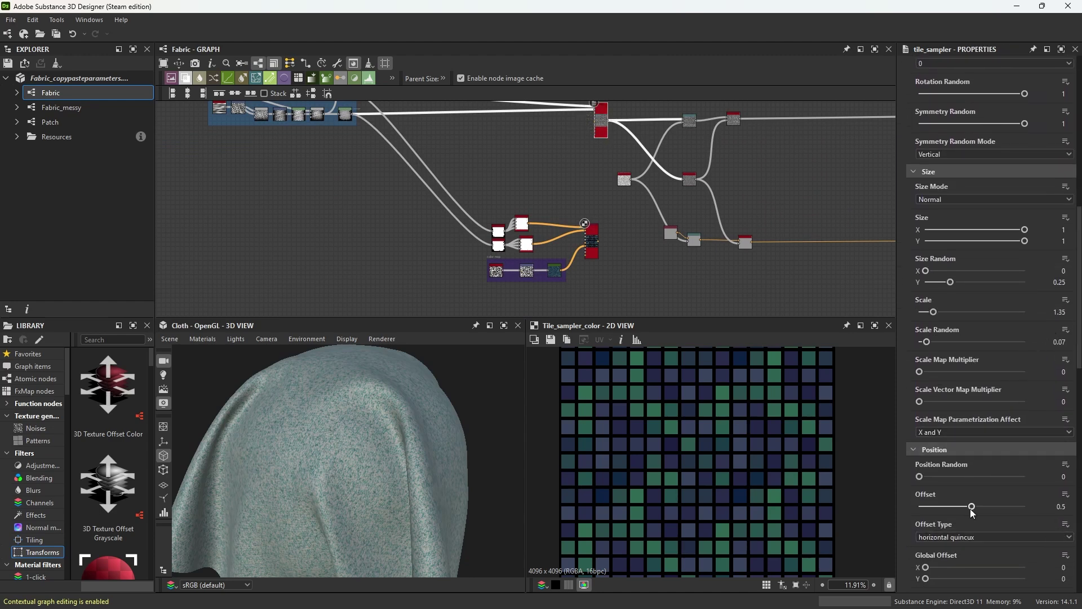
pyautogui.click(1050, 312)
pyautogui.click(591, 241)
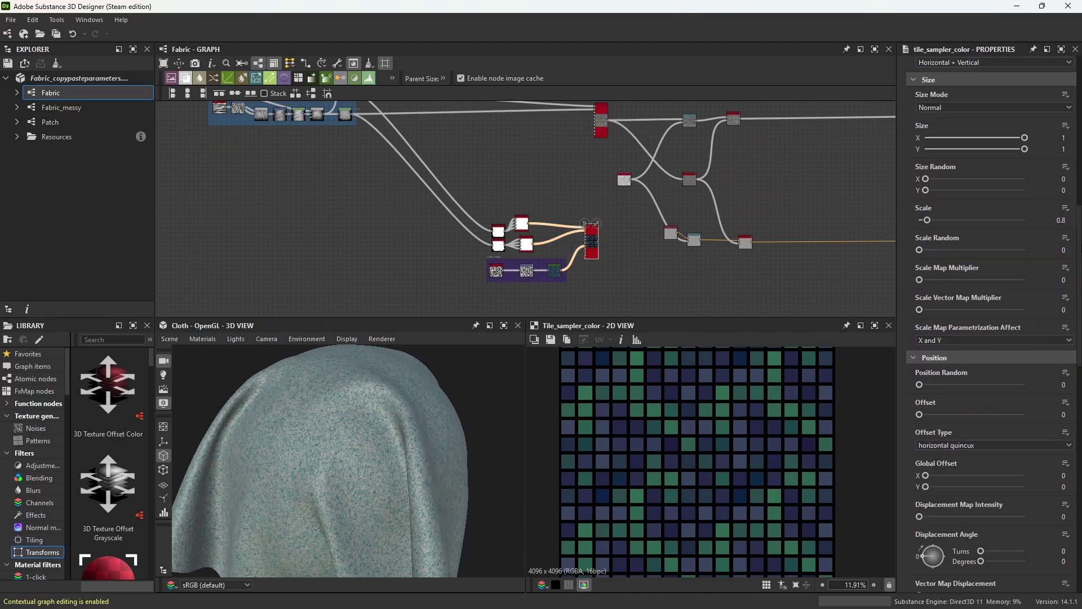
pyautogui.write('1.35')
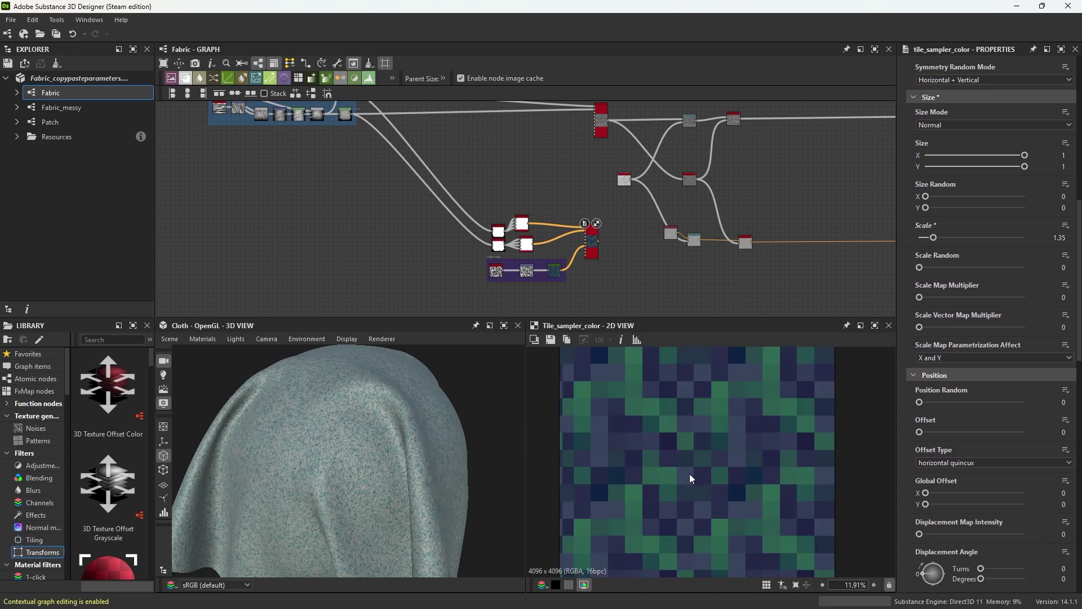
pyautogui.moveTo(604, 136); pyautogui.dragTo(565, 179, button='middle')
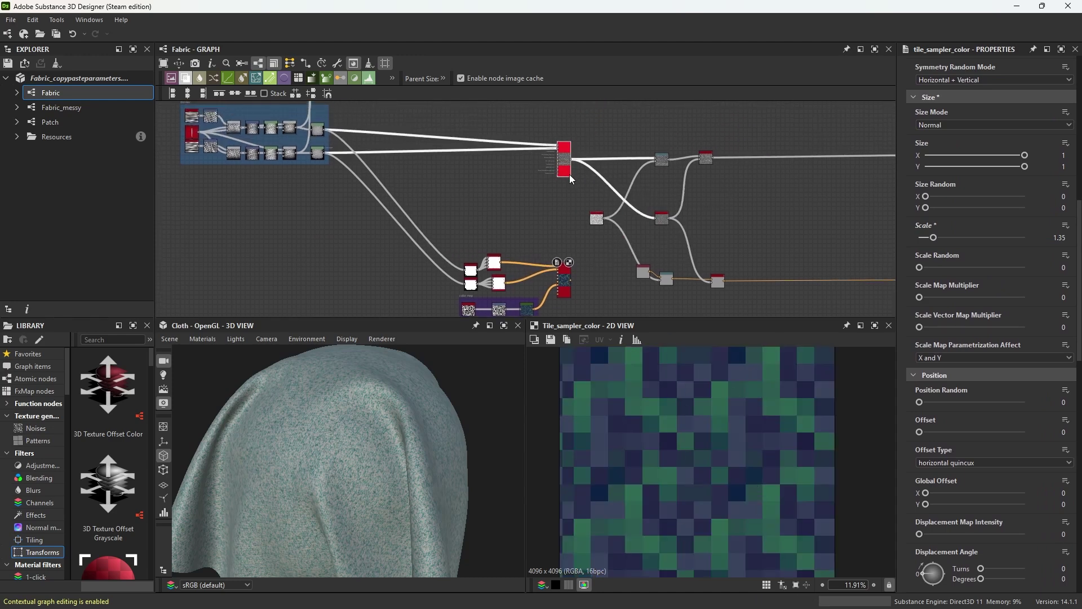
# Paste tile_sampler's instance parameters onto tile_sampler_color, giving X/Y Amount 350
pyautogui.click(560, 174)
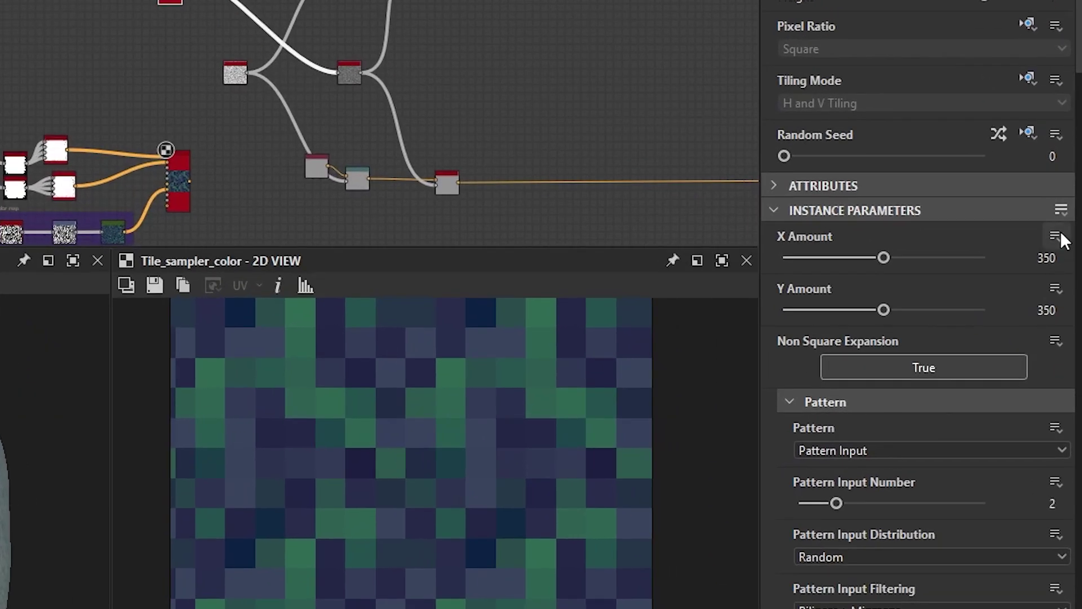
pyautogui.click(1068, 297)
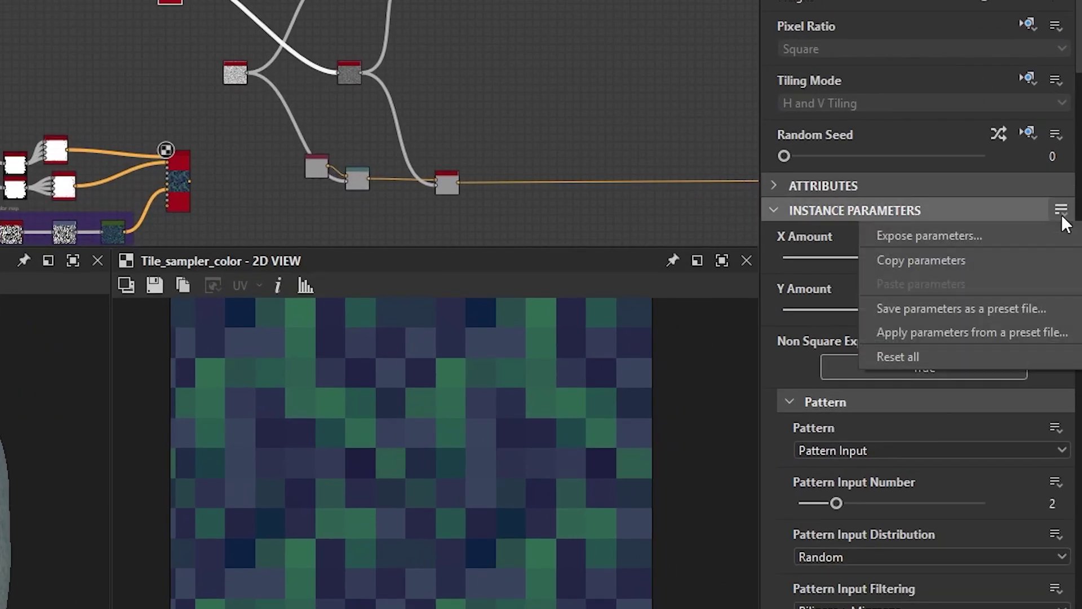
pyautogui.click(986, 259)
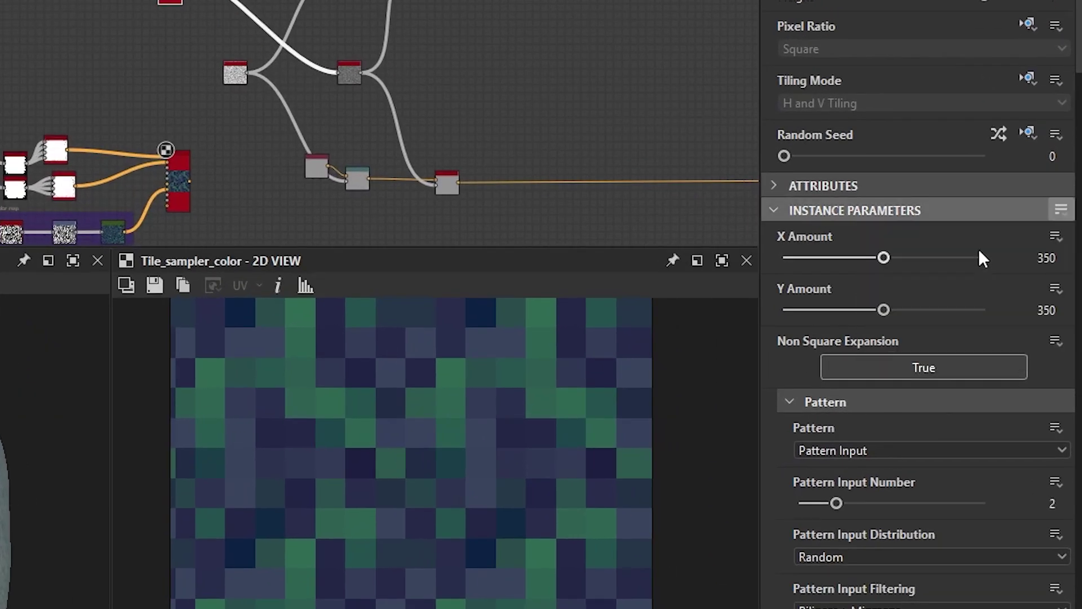
pyautogui.click(179, 174)
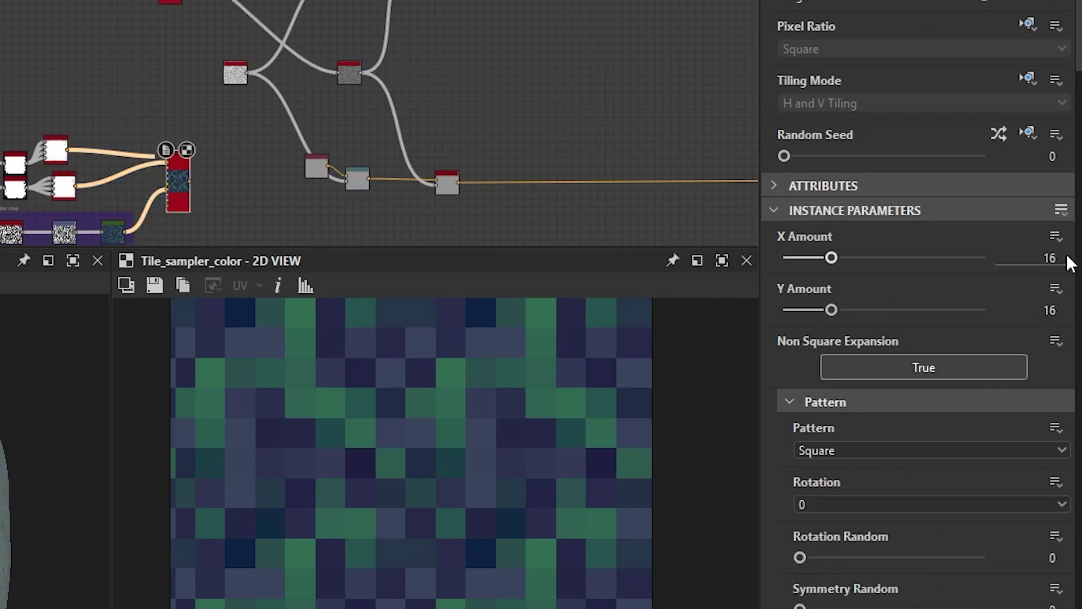
pyautogui.click(1055, 213)
pyautogui.click(941, 283)
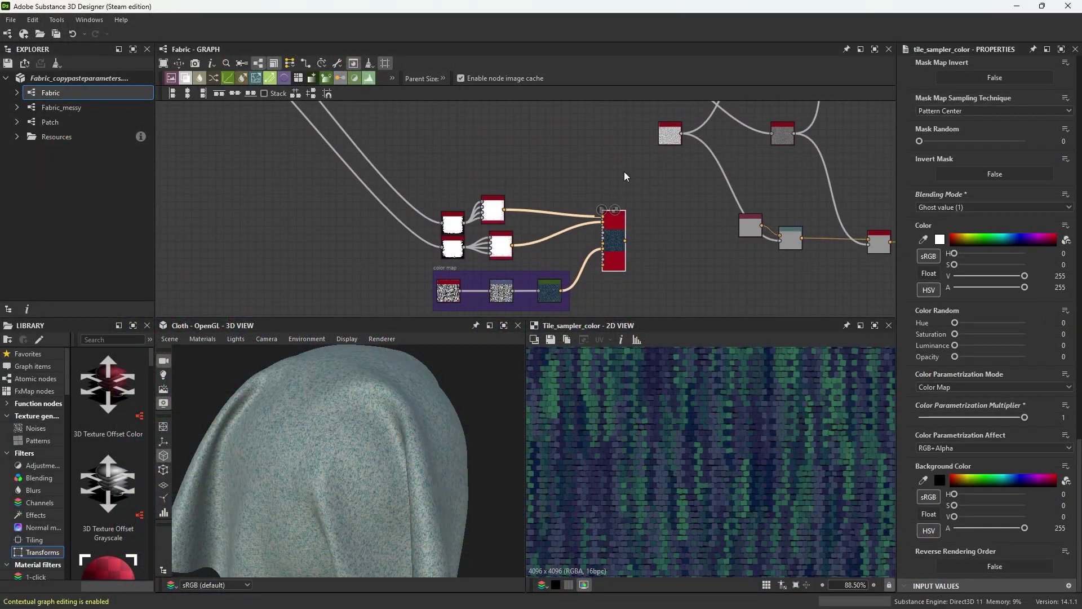
# Expose tile_sampler's Scale as a new graph input named scale
pyautogui.scroll(-2, 617, 158)
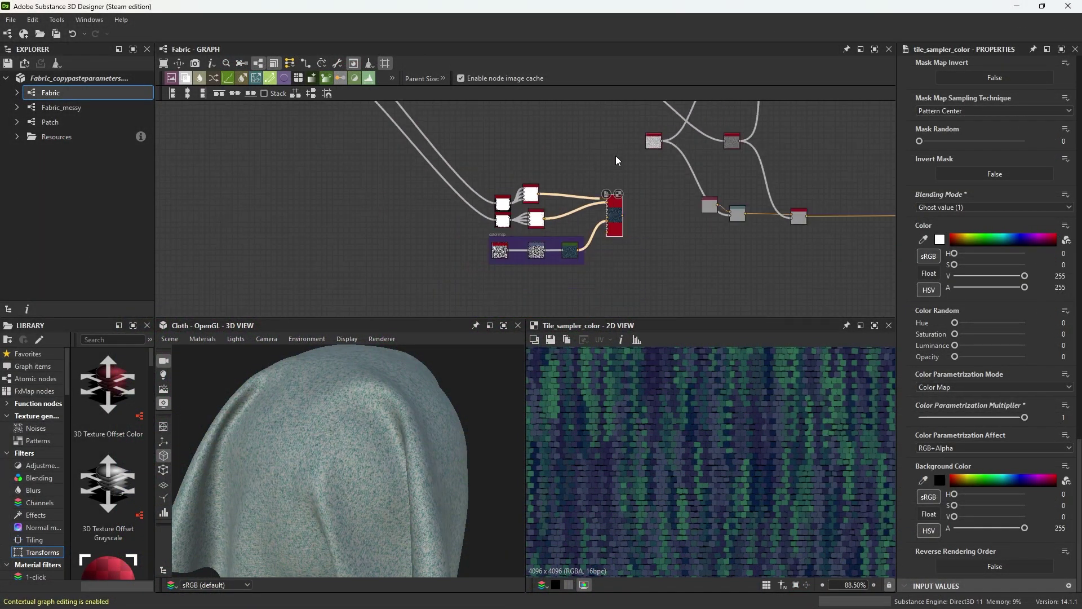
pyautogui.moveTo(615, 156); pyautogui.dragTo(571, 235, button='middle')
pyautogui.click(565, 151)
pyautogui.scroll(-10, 1073, 299)
pyautogui.scroll(3, 1074, 299)
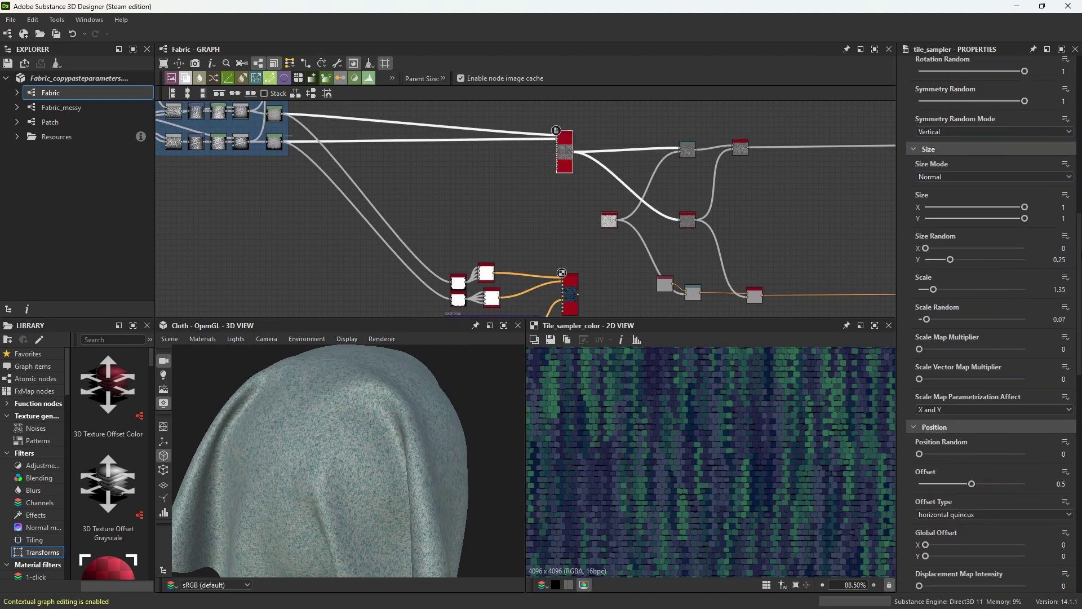
pyautogui.scroll(2, 1073, 299)
pyautogui.click(1065, 316)
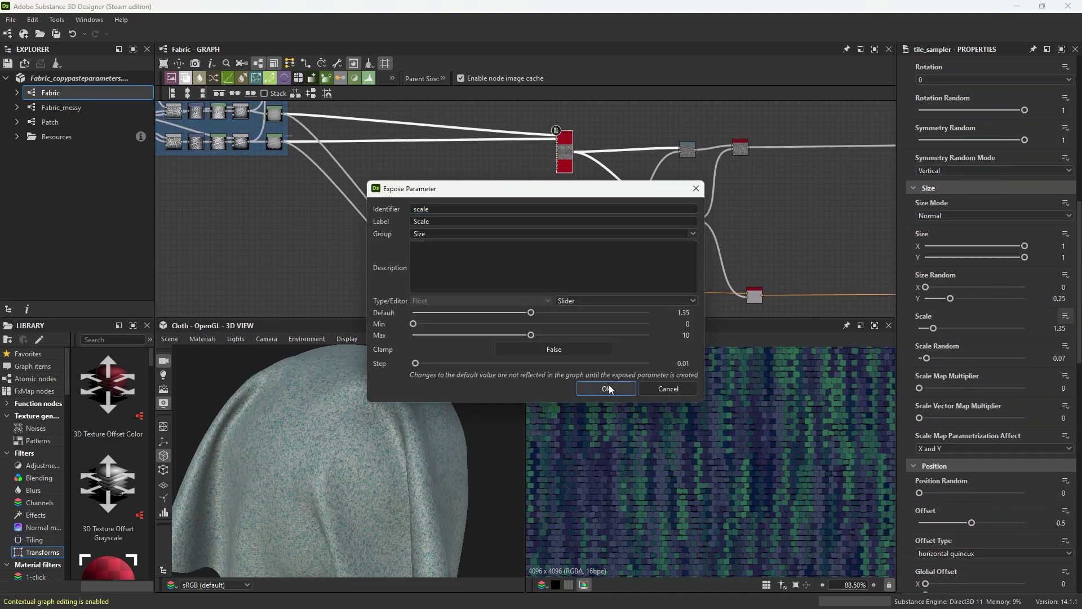
pyautogui.click(606, 388)
# Link tile_sampler_color's Scale to the existing scale graph input
pyautogui.click(572, 304)
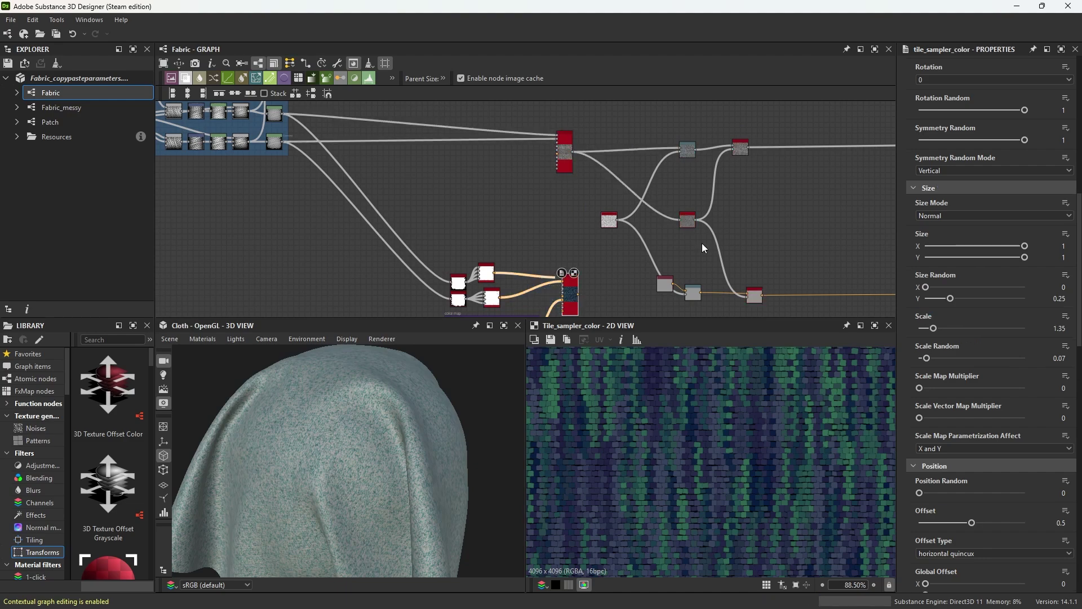
pyautogui.click(1065, 316)
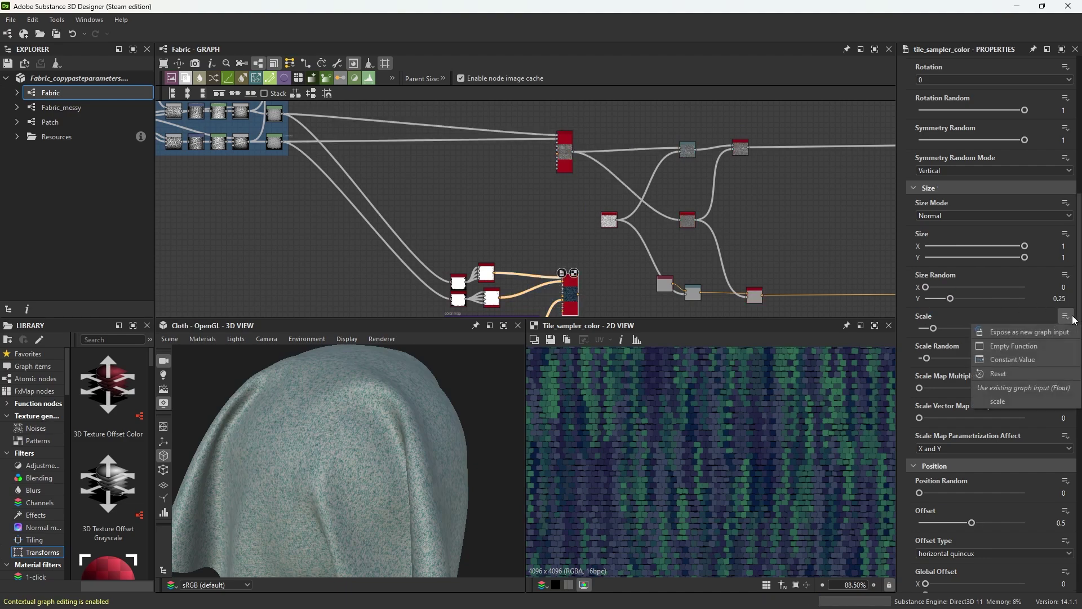
pyautogui.click(1003, 402)
pyautogui.scroll(5, 988, 303)
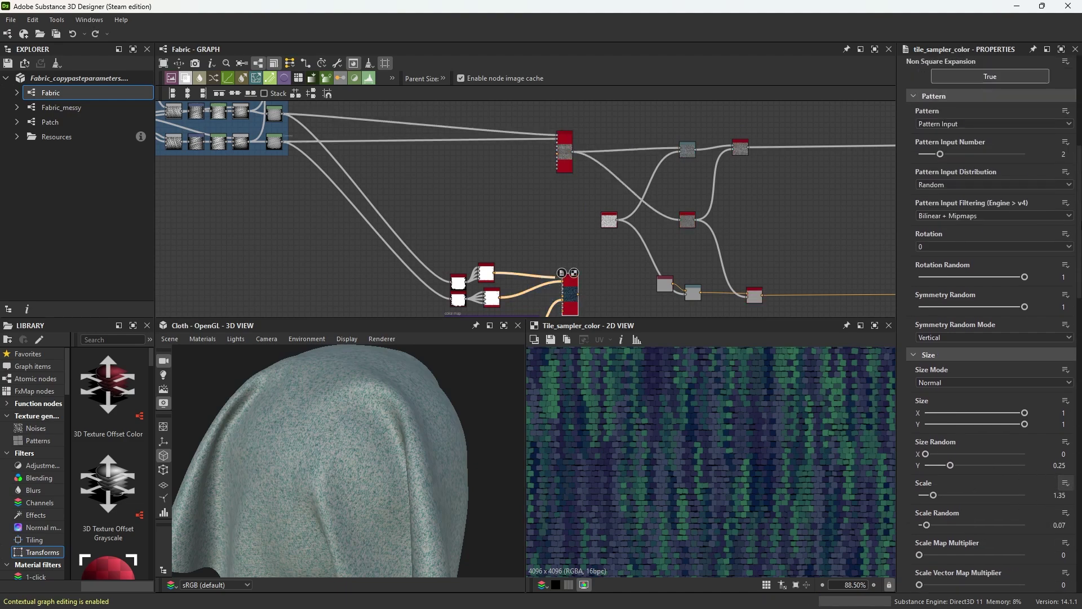
pyautogui.scroll(5, 987, 303)
pyautogui.scroll(4, 987, 303)
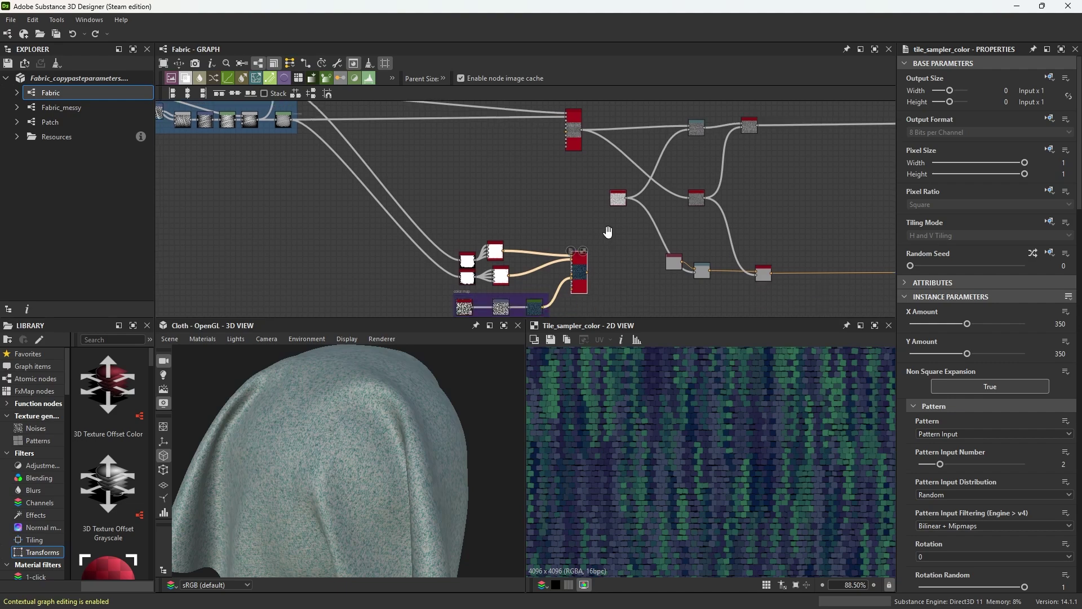
# Wire the Tile Sampler Color output into the Warp node's input
pyautogui.scroll(5, 557, 250)
pyautogui.moveTo(504, 249); pyautogui.dragTo(772, 241)
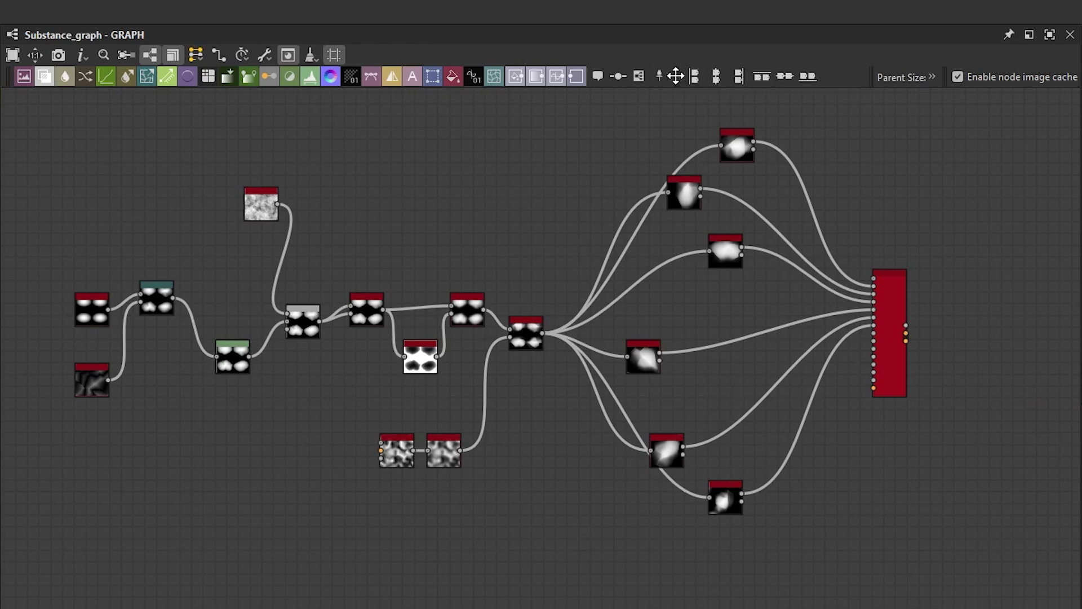
# Undock the alignment toolbar, then align the left chain in a row and six output nodes in a column
pyautogui.moveTo(680, 76); pyautogui.dragTo(674, 96)
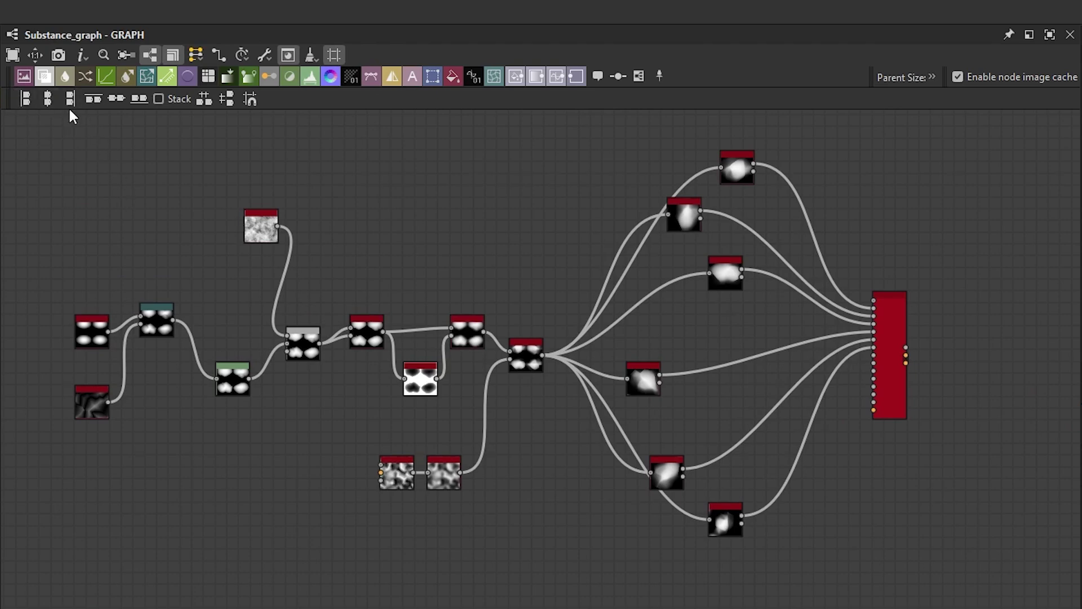
pyautogui.moveTo(68, 303); pyautogui.dragTo(532, 394)
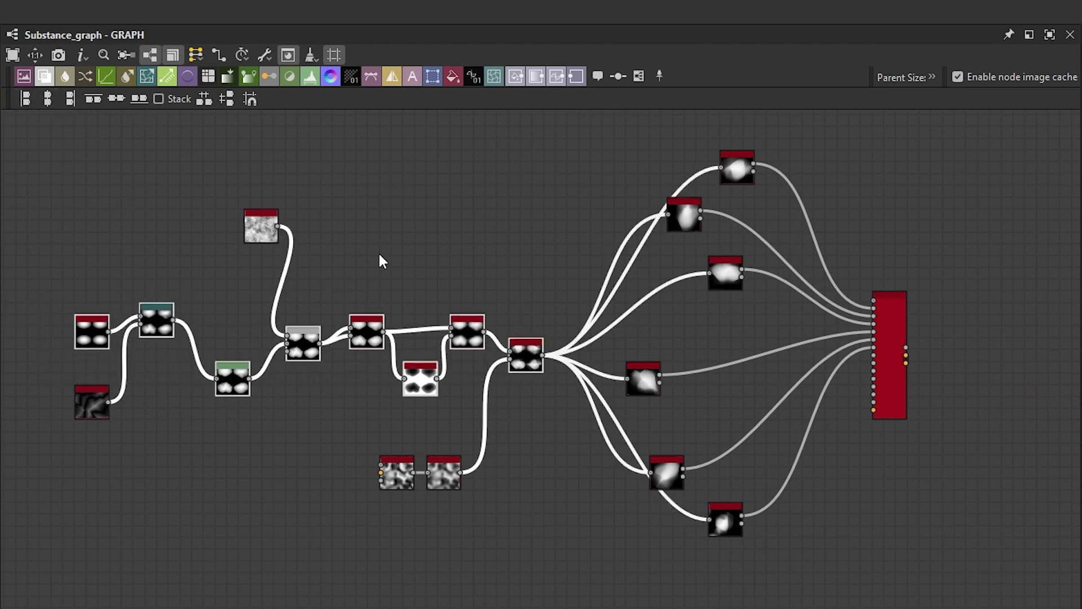
pyautogui.click(115, 98)
pyautogui.moveTo(589, 137); pyautogui.dragTo(777, 541)
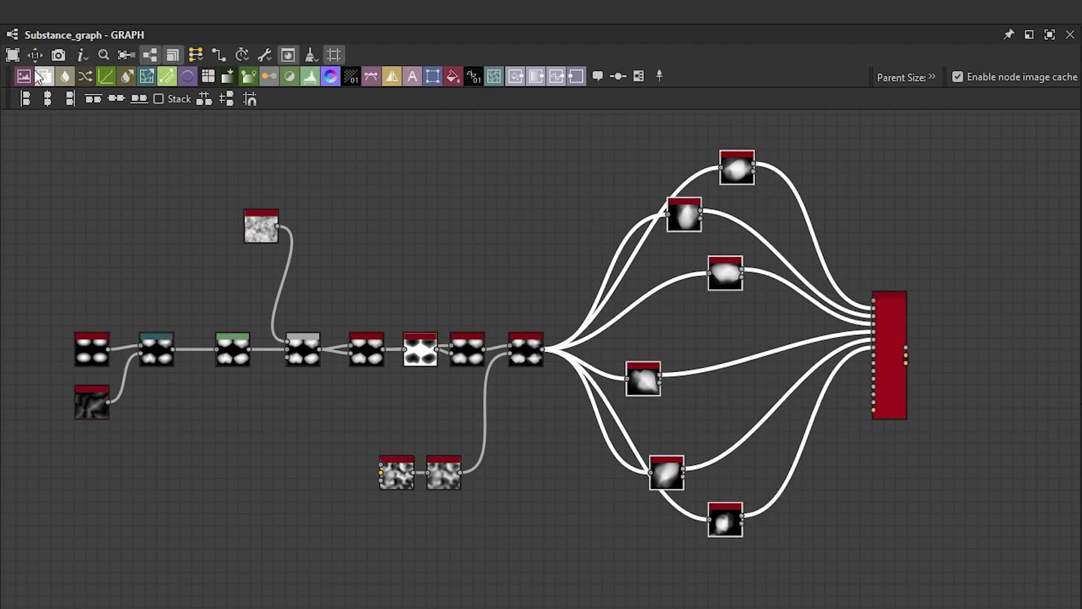
pyautogui.click(47, 99)
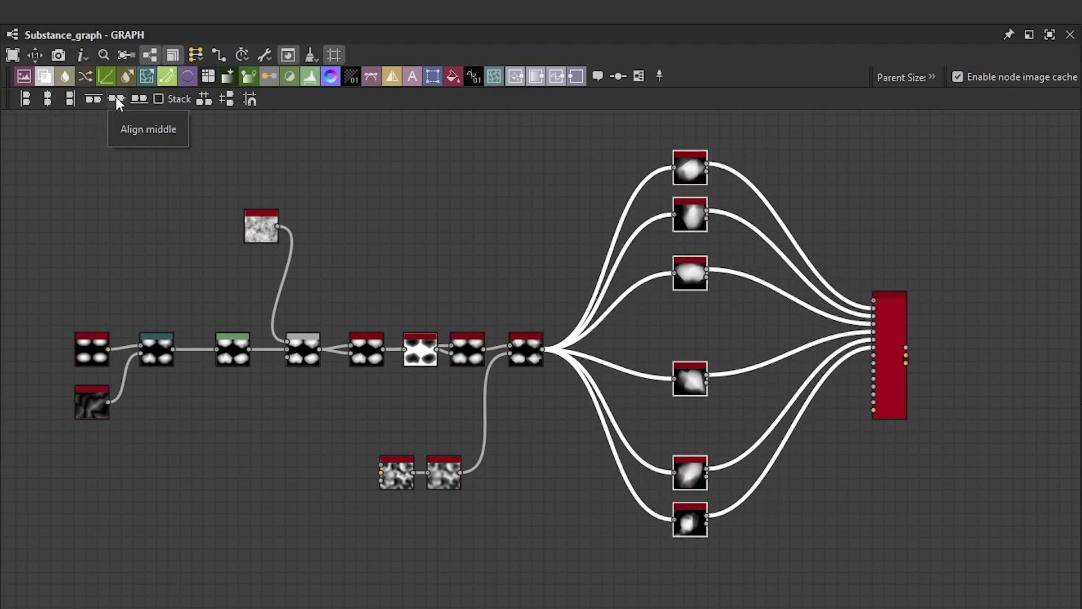
# Reselect the left and middle node chain and align it on one horizontal line
pyautogui.click(137, 184)
pyautogui.moveTo(136, 184); pyautogui.dragTo(234, 206, button='middle')
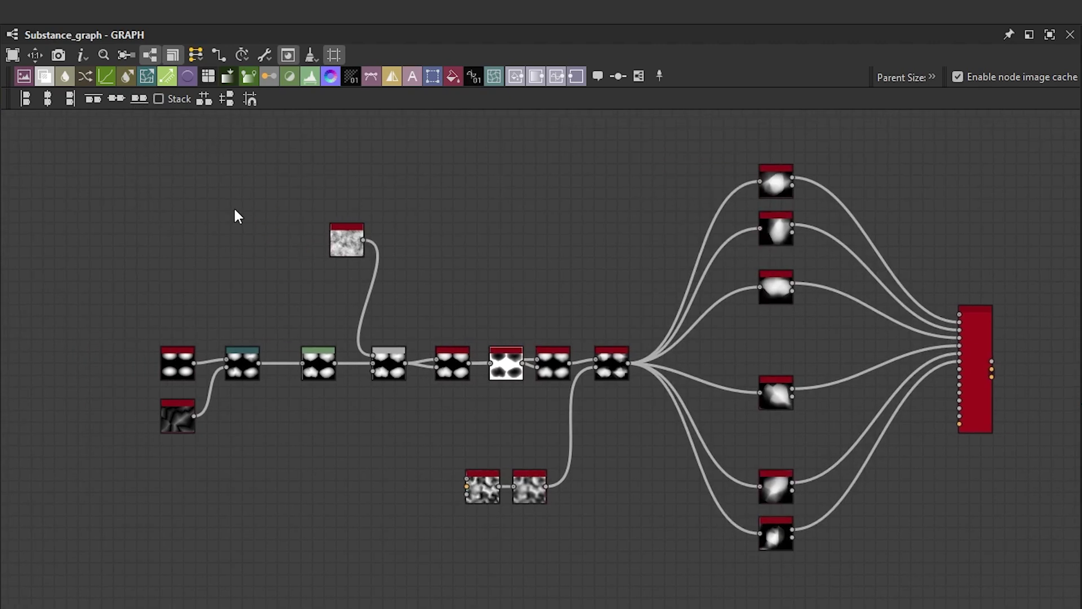
pyautogui.moveTo(162, 174); pyautogui.dragTo(641, 542)
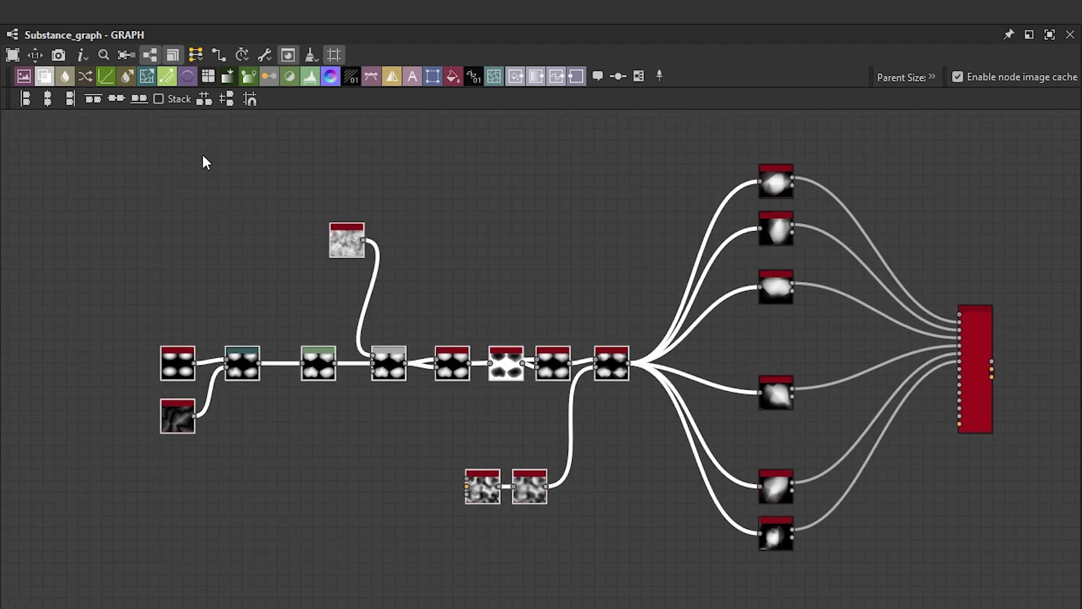
pyautogui.click(120, 102)
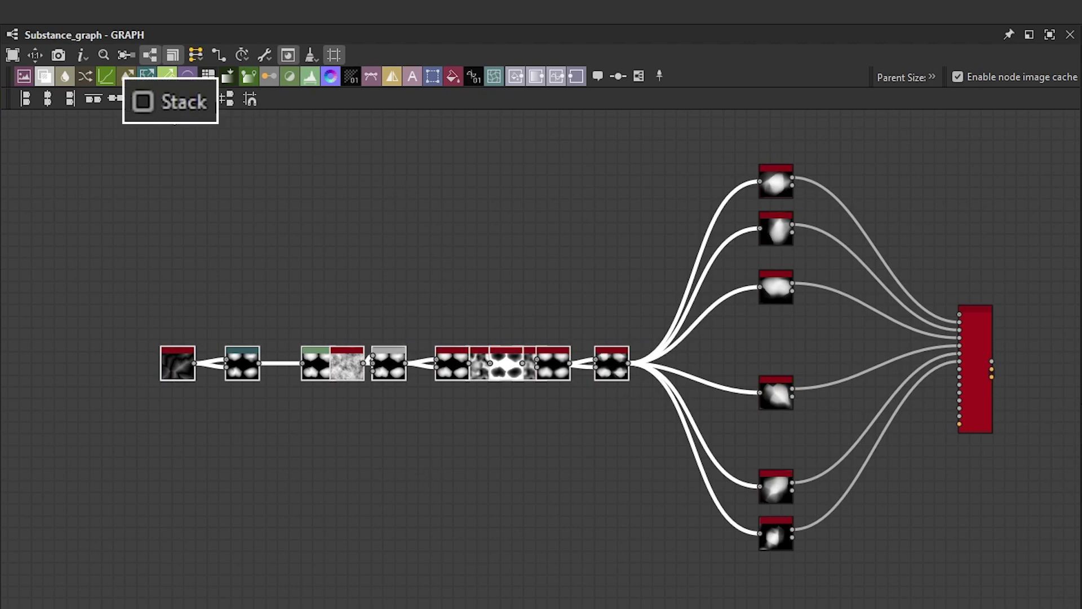
# Undo the overlap, enable Stack, and realign the left chain into evenly spaced rows
pyautogui.hotkey('ctrl', 'z')
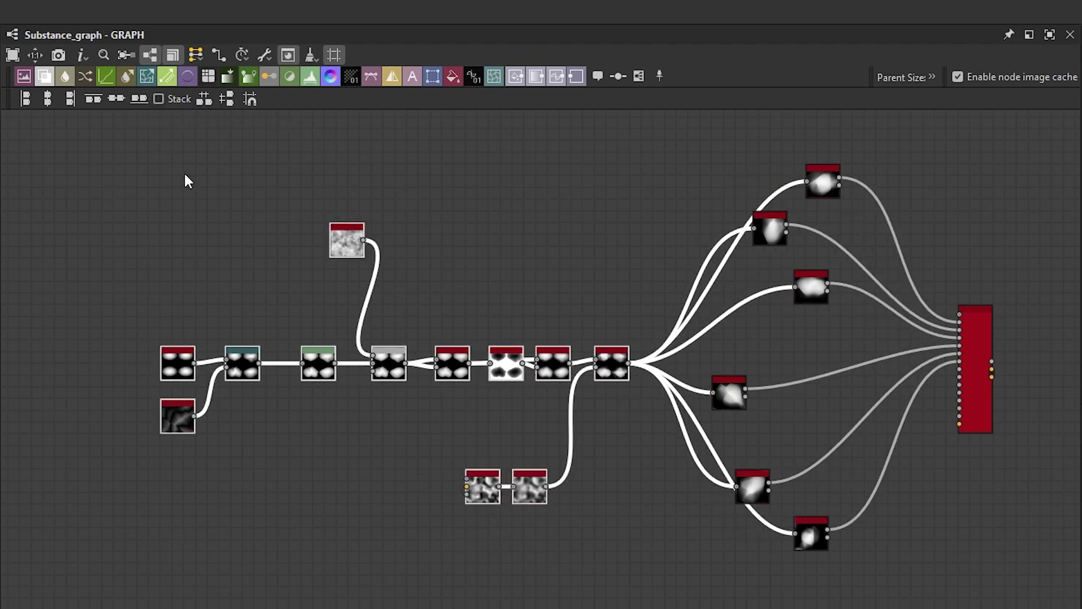
pyautogui.click(158, 99)
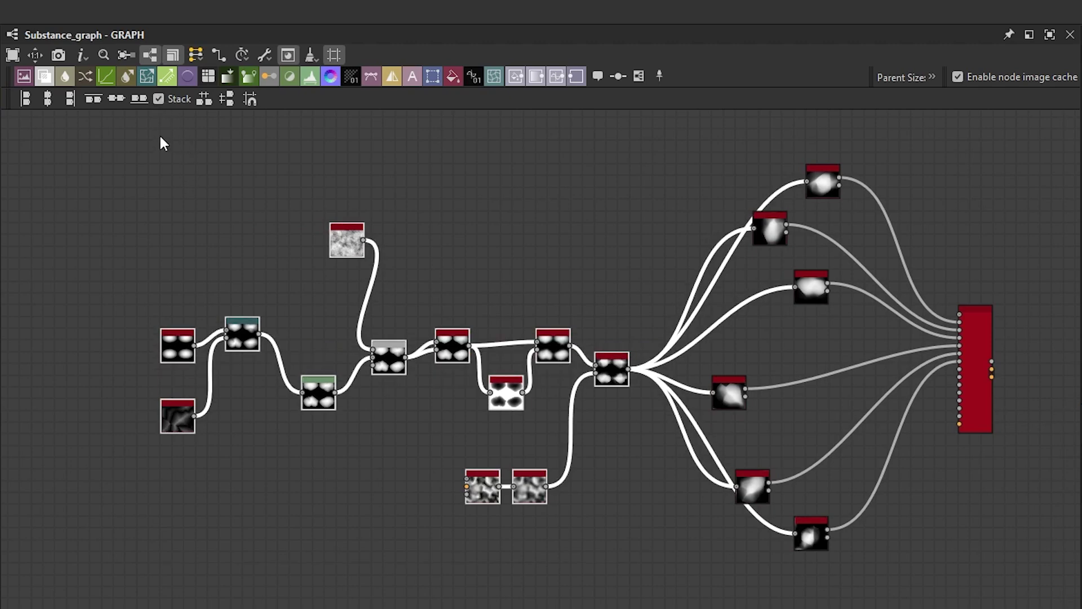
pyautogui.moveTo(117, 181); pyautogui.dragTo(519, 540)
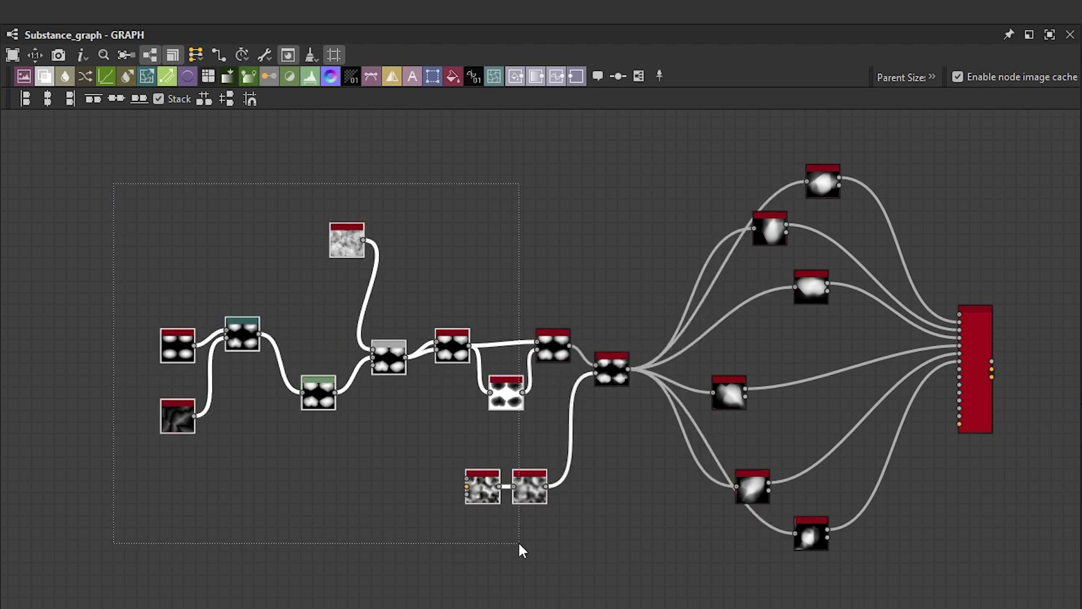
pyautogui.click(117, 99)
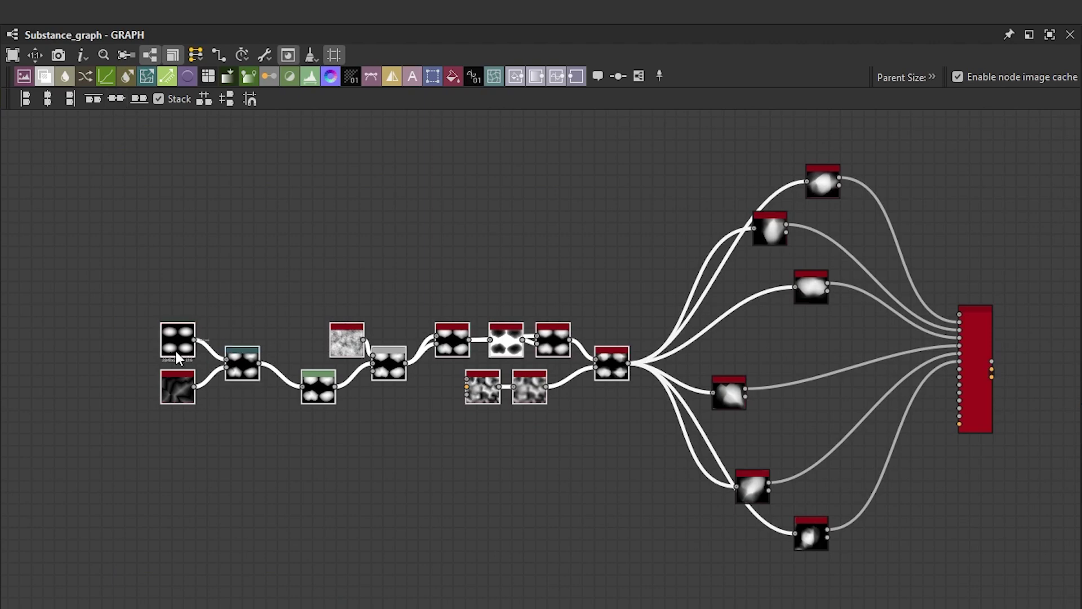
pyautogui.click(48, 99)
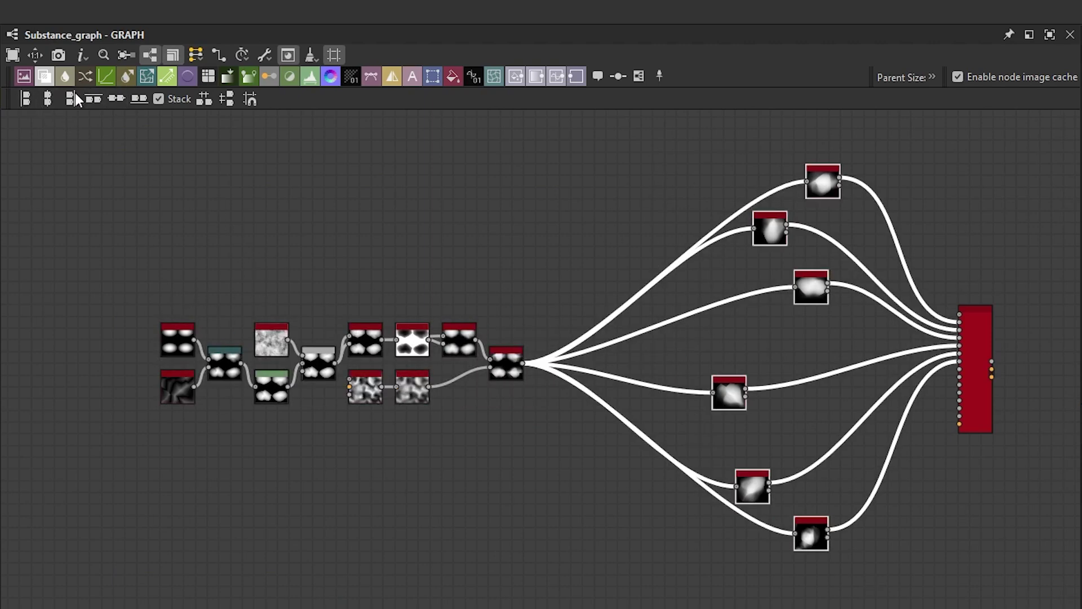
# Align the six output nodes into one evenly spaced vertical column
pyautogui.click(45, 98)
pyautogui.click(116, 99)
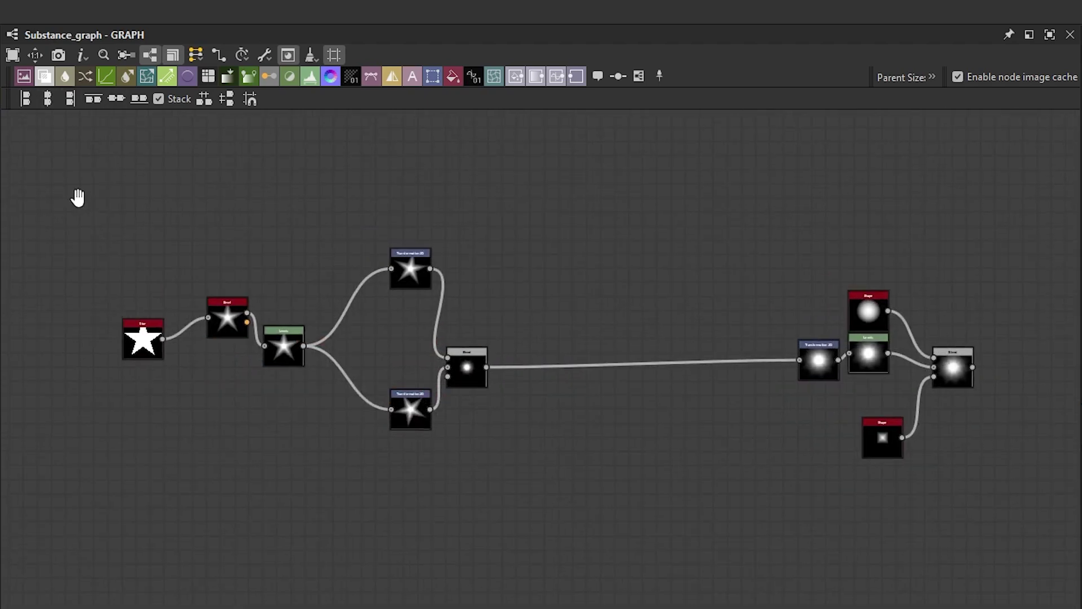
pyautogui.moveTo(62, 197)
pyautogui.mouseDown()
pyautogui.moveTo(812, 511)
pyautogui.moveTo(995, 543)
pyautogui.mouseUp()
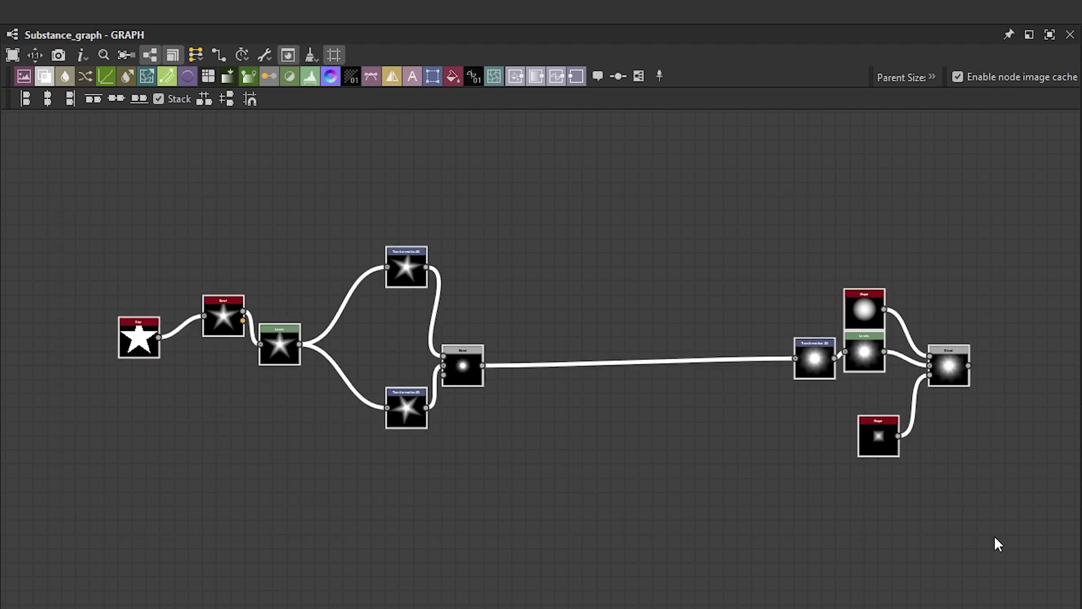
# Distribute and align the star graph's nodes, then evenly space every node in the graph
pyautogui.click(207, 102)
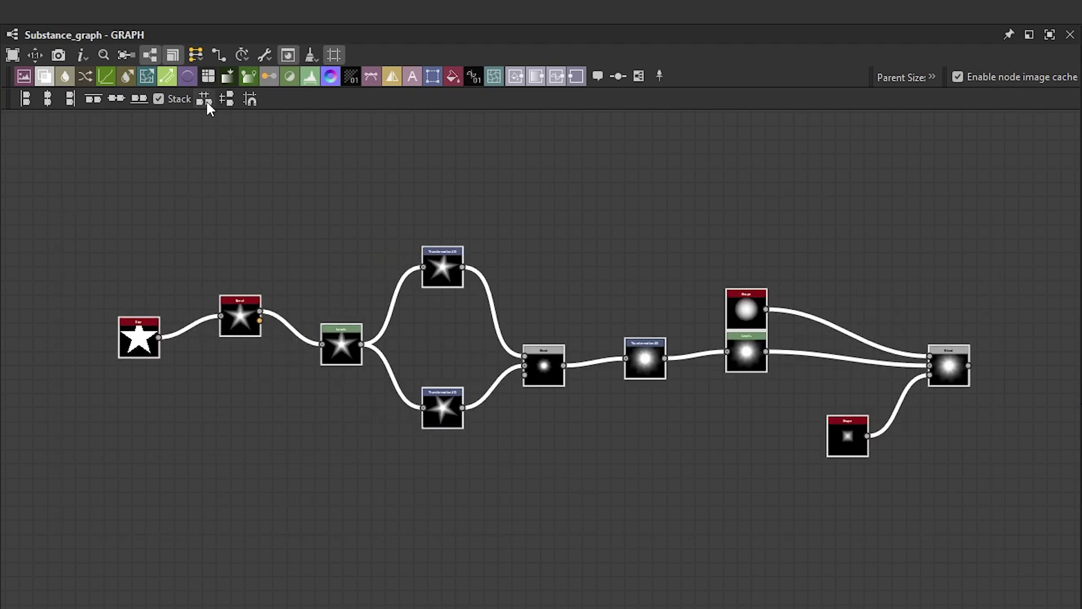
pyautogui.click(111, 99)
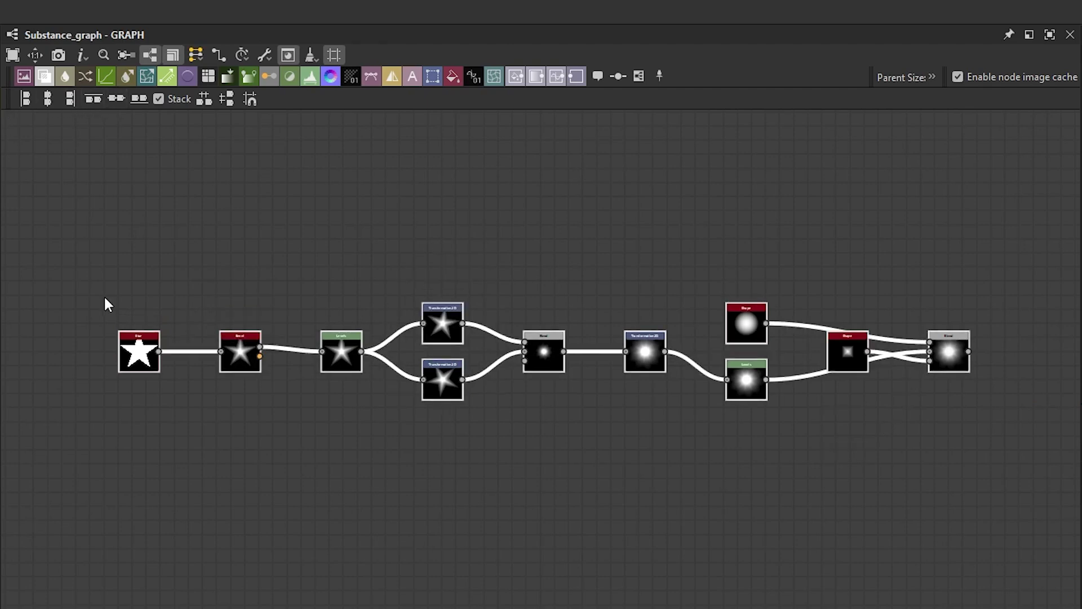
pyautogui.click(225, 99)
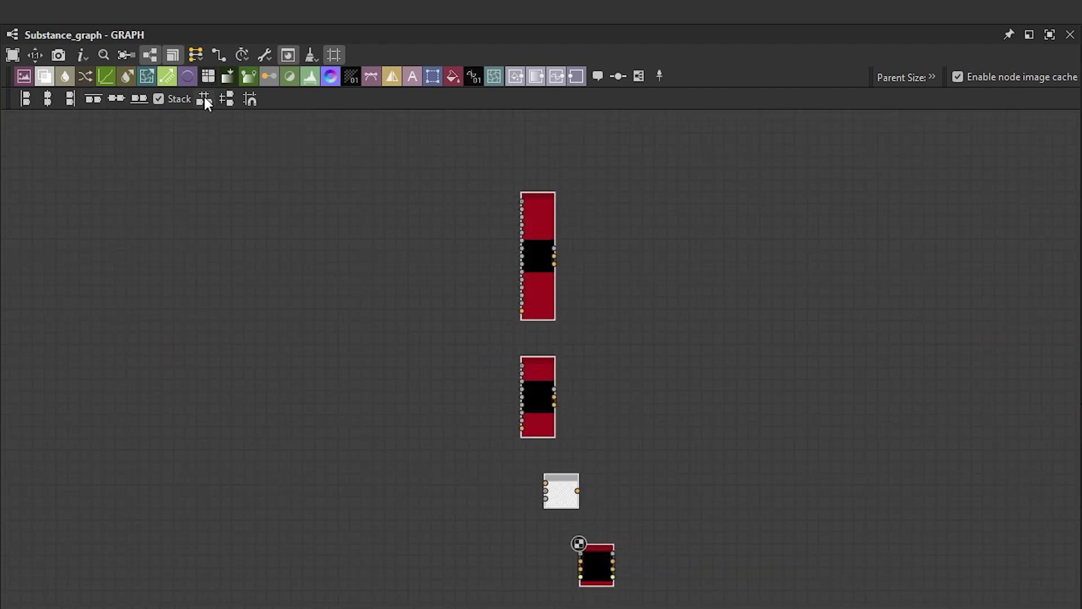
pyautogui.click(51, 100)
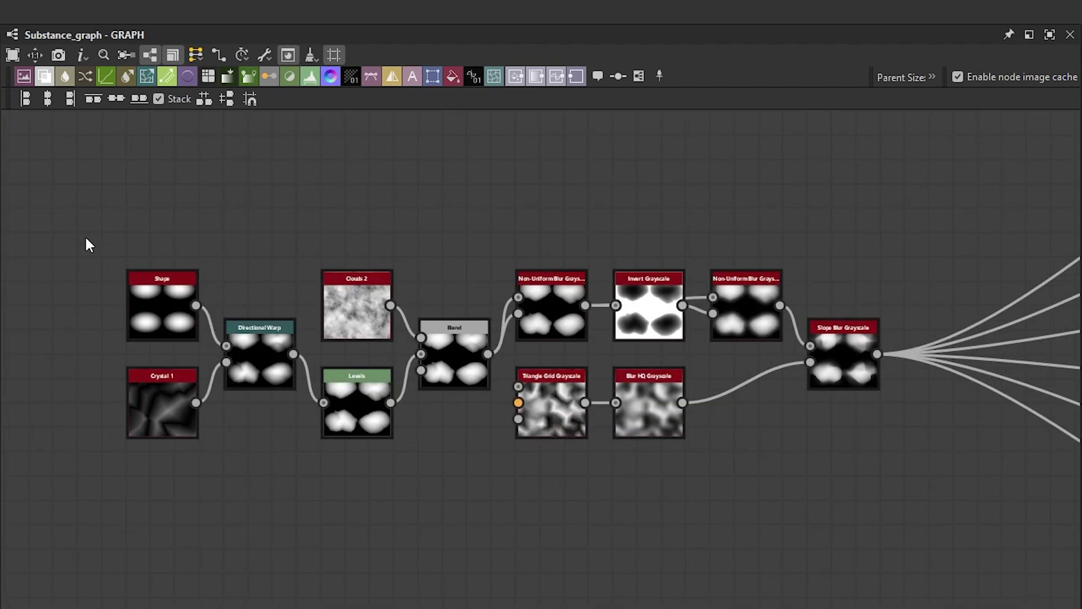
pyautogui.moveTo(68, 209); pyautogui.dragTo(900, 575)
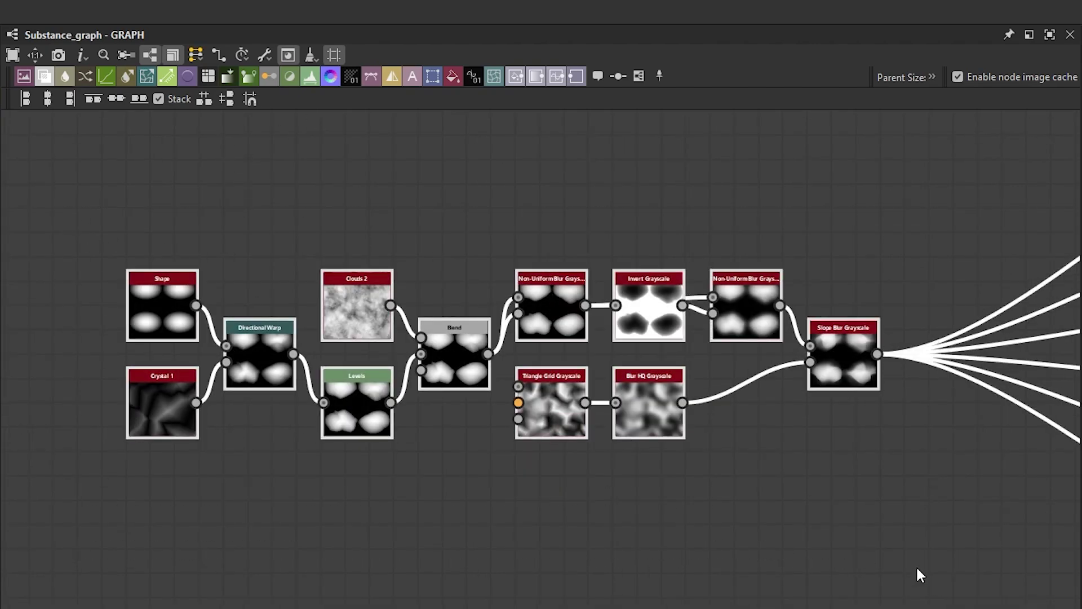
pyautogui.click(253, 102)
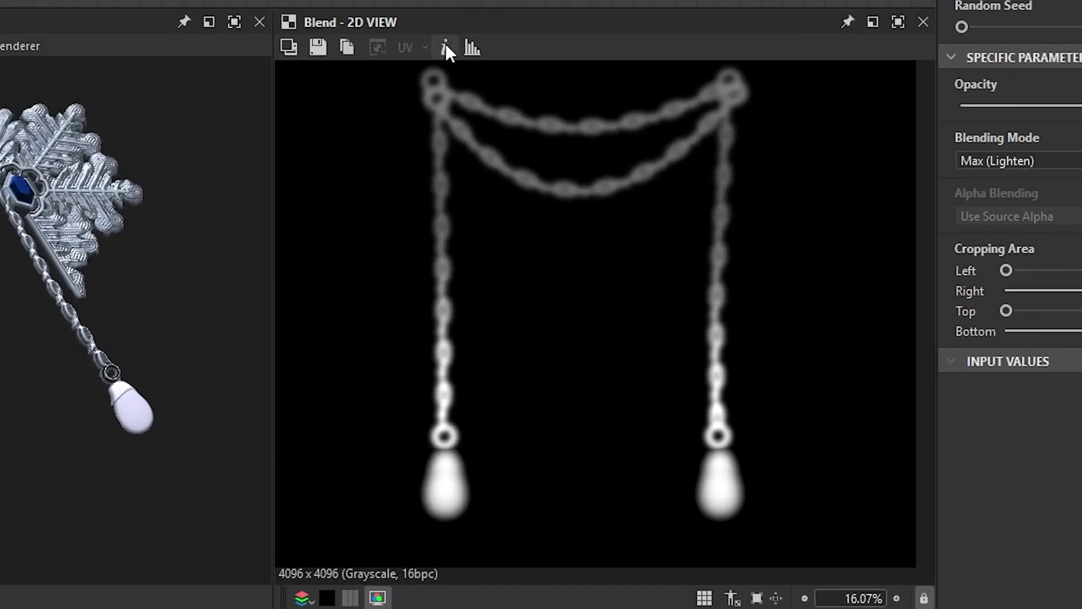
# Show colour and position readouts and copy the sampled chain pixel's RGBA values
pyautogui.click(445, 48)
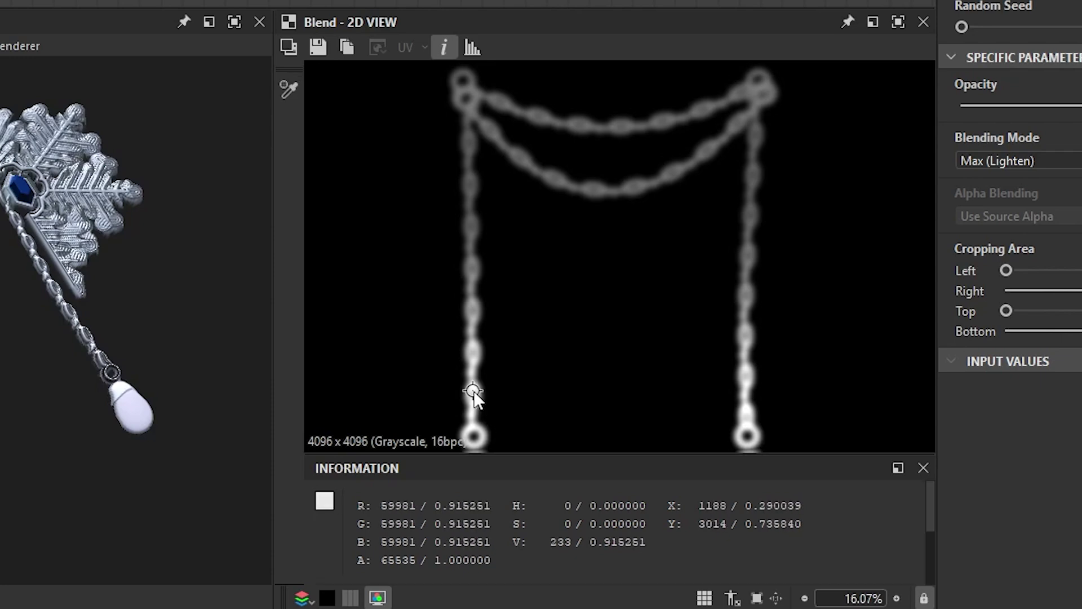
pyautogui.moveTo(771, 533)
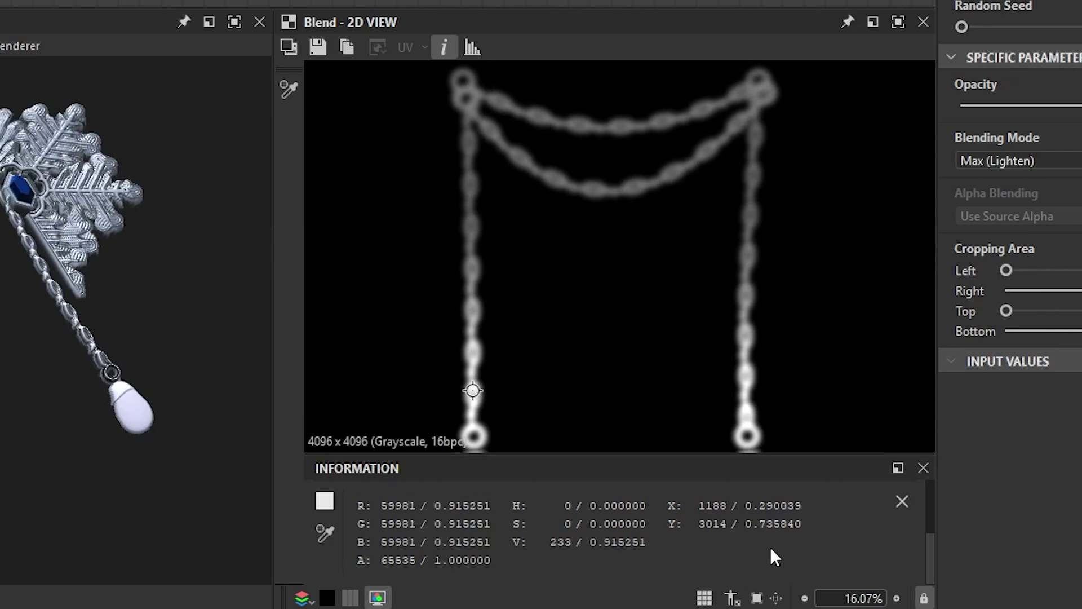
pyautogui.rightClick(472, 390)
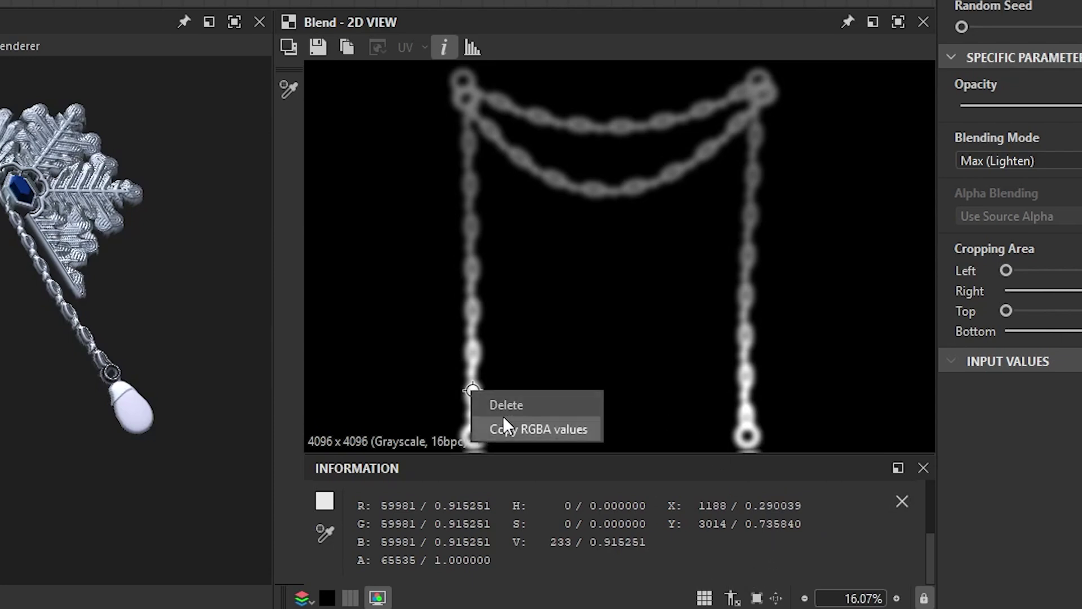
pyautogui.click(553, 430)
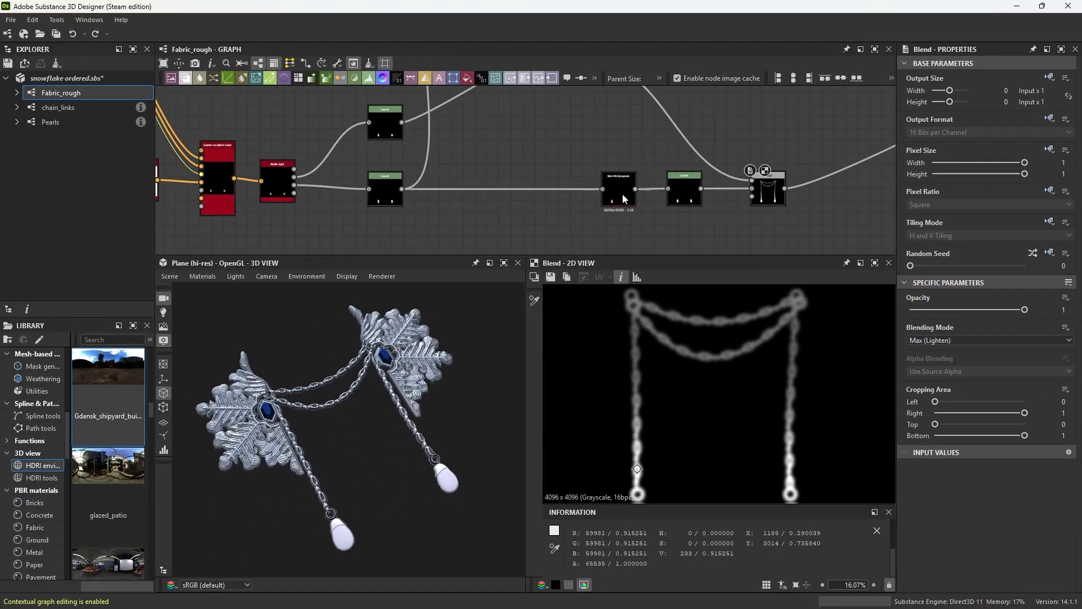
# Preview the Blur HQ Grayscale and Levels stages of the upper chain
pyautogui.moveTo(470, 121); pyautogui.dragTo(464, 169, button='middle')
pyautogui.click(472, 115)
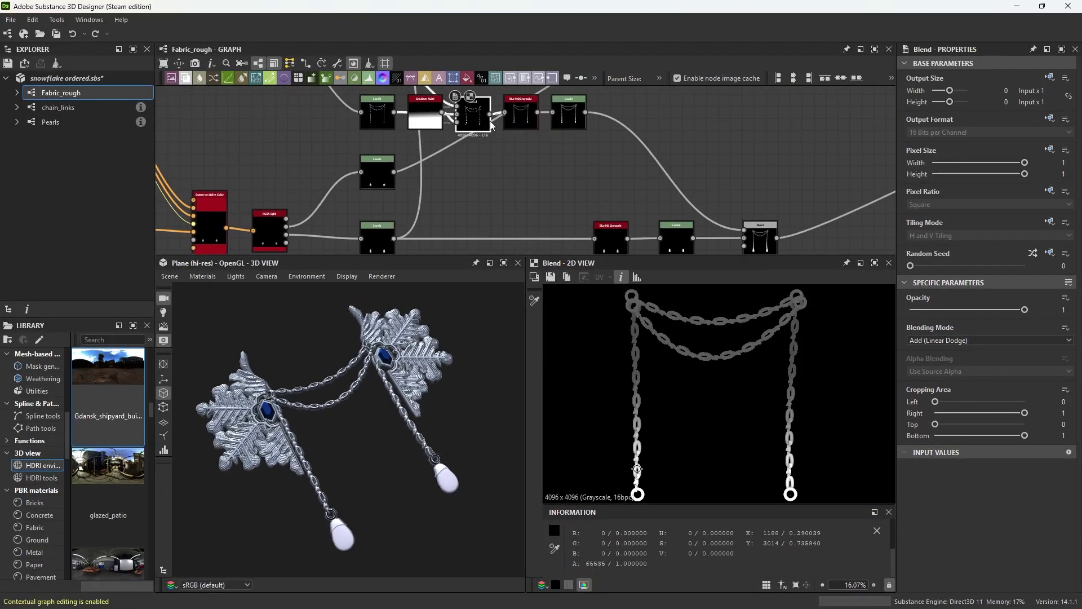
pyautogui.click(528, 124)
pyautogui.click(562, 121)
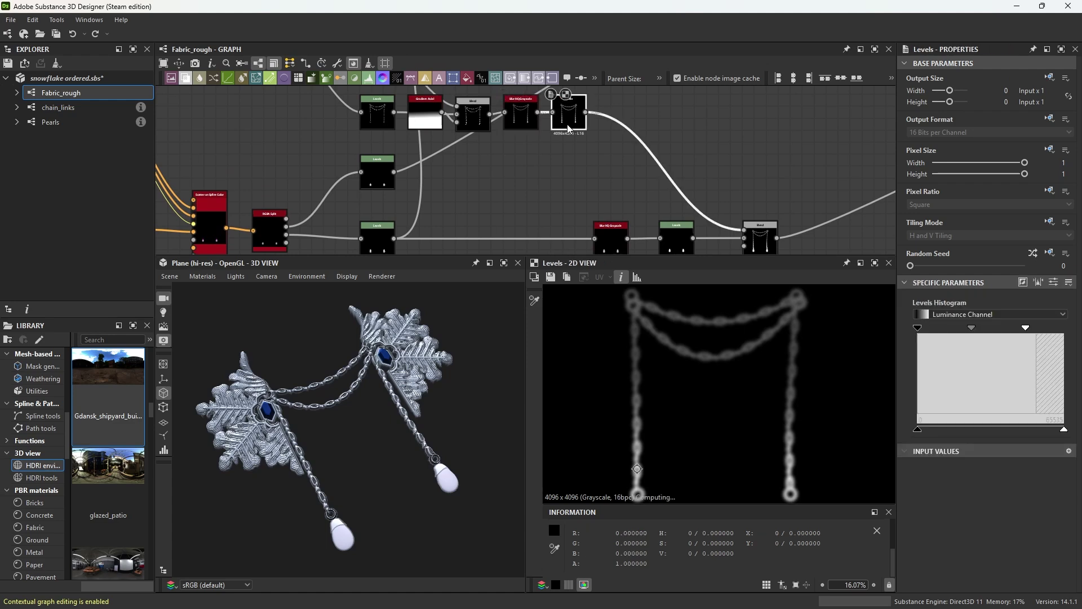
# Sample a point on the right chain with the eyedropper, then clear the pinned sample
pyautogui.moveTo(596, 174); pyautogui.dragTo(638, 136, button='middle')
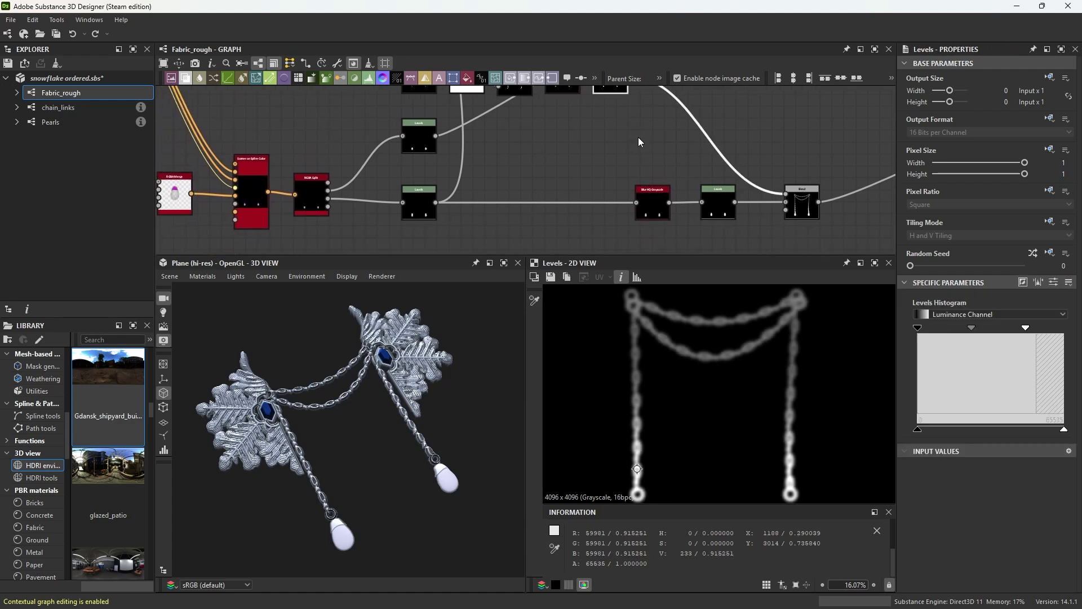
pyautogui.click(535, 303)
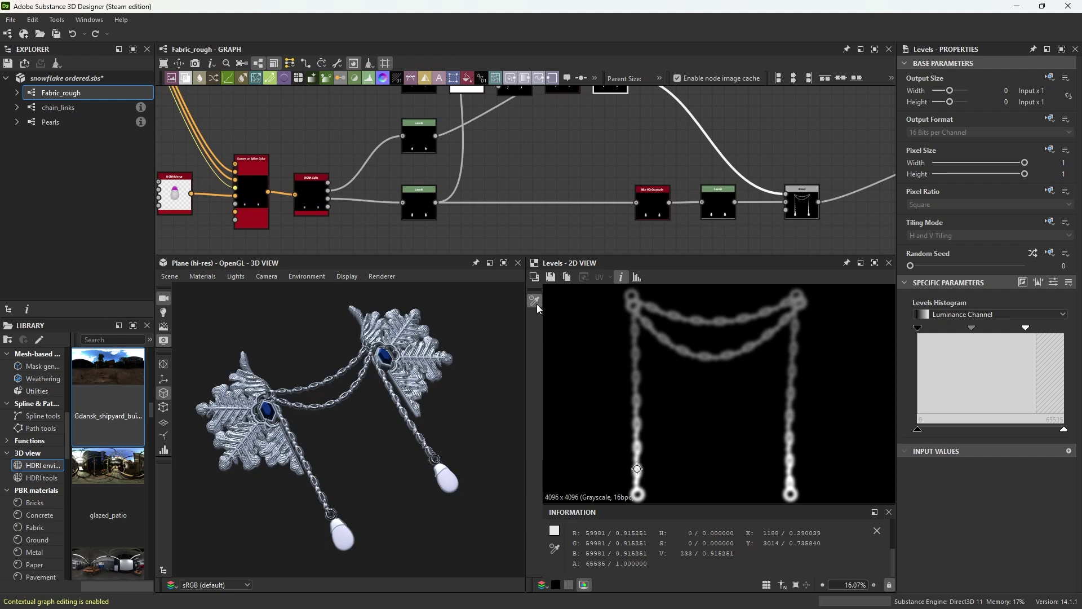
pyautogui.click(790, 476)
pyautogui.click(877, 530)
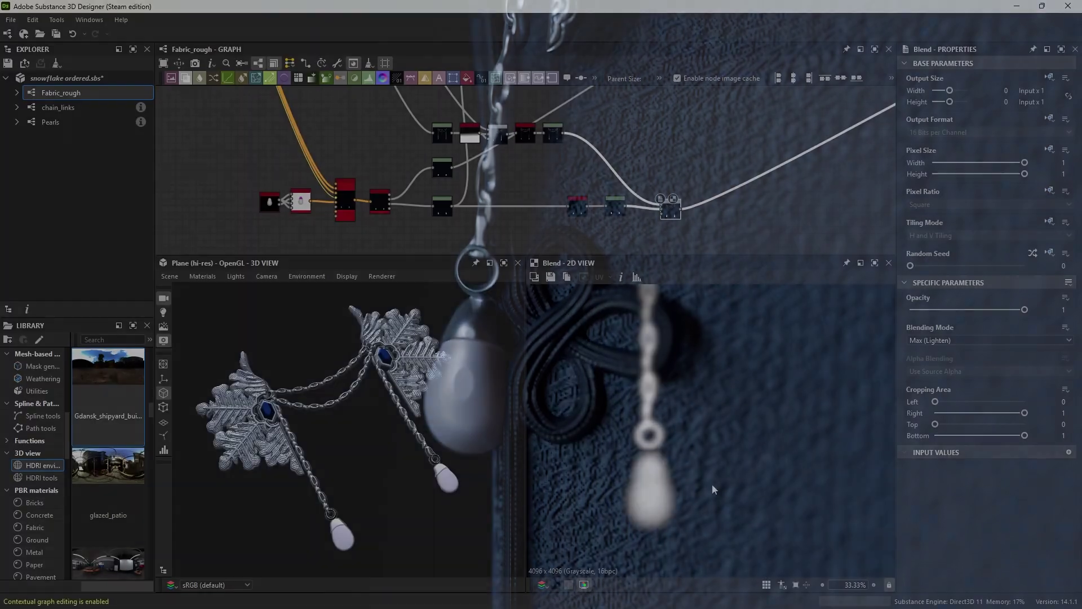
# Centre the pearl in the 2D view, enable pixel info, and sample its brightness near the bottom
pyautogui.scroll(3, 716, 483)
pyautogui.scroll(2, 727, 479)
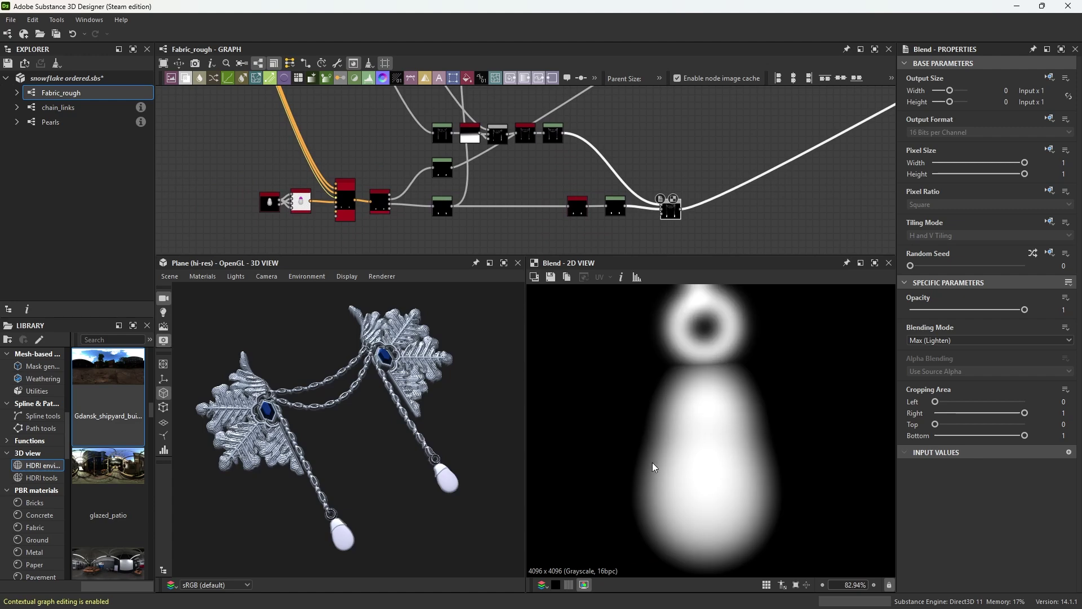
pyautogui.moveTo(748, 513); pyautogui.dragTo(720, 511, button='middle')
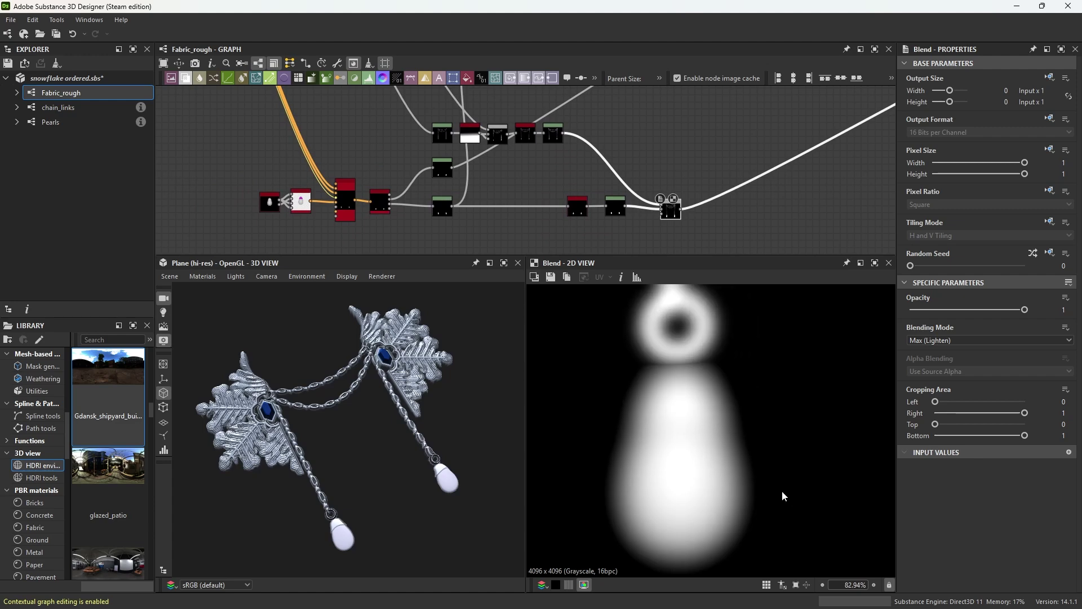
pyautogui.click(621, 277)
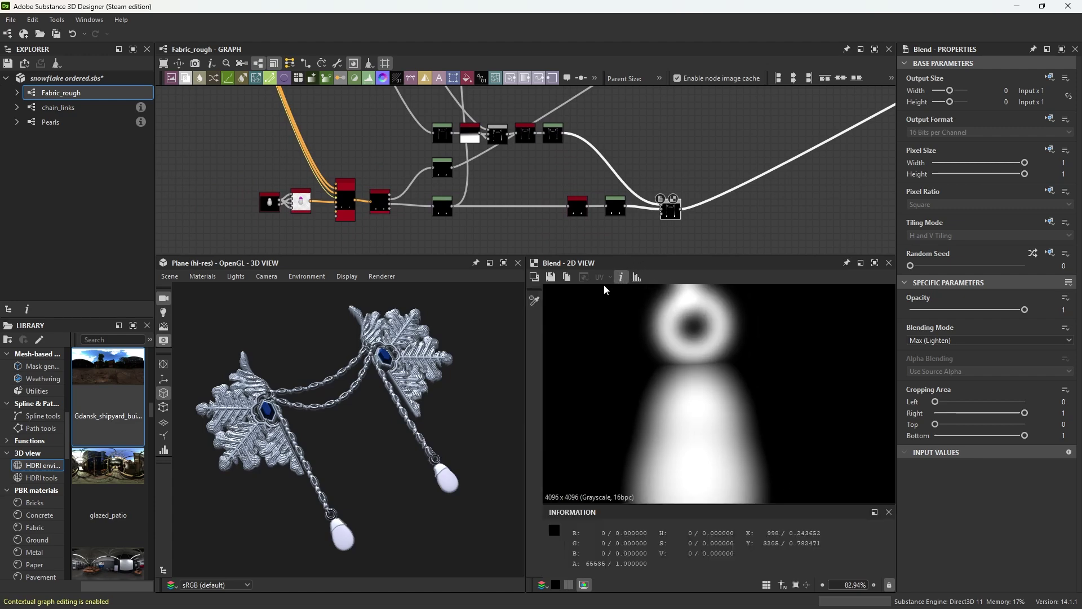
pyautogui.click(687, 476)
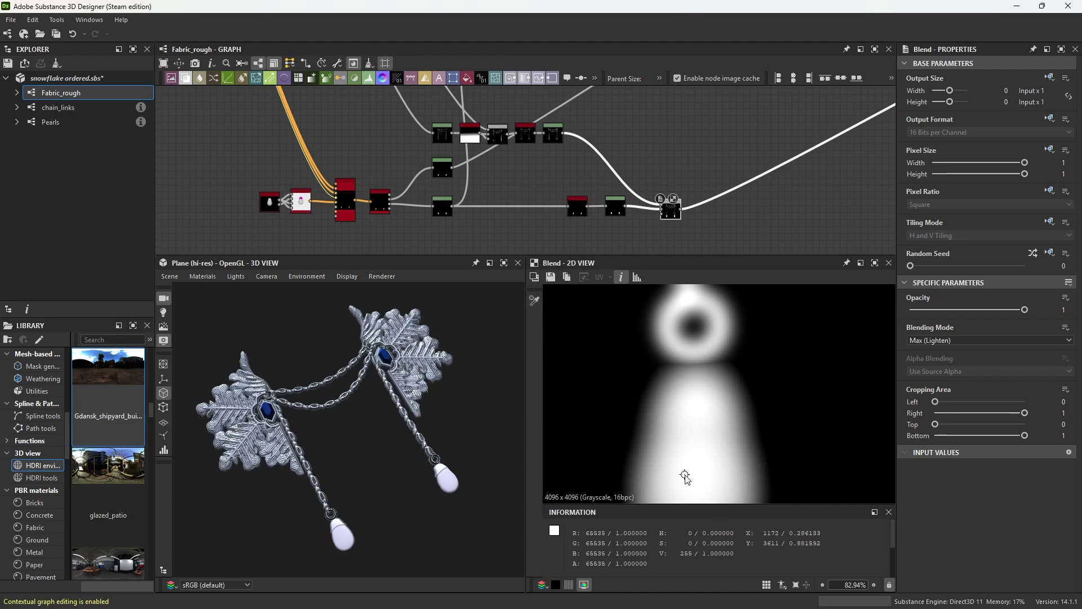
# Preview the rgba_split, Levels, Blur HQ Grayscale and second Levels nodes, then nudge the white point right
pyautogui.scroll(1, 725, 404)
pyautogui.scroll(1, 722, 384)
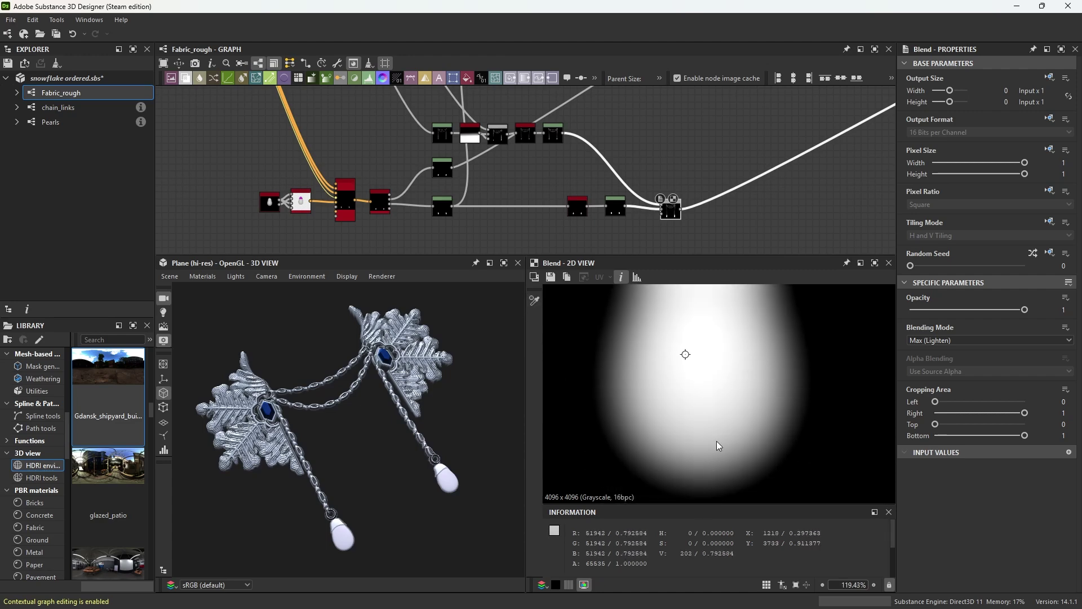
pyautogui.moveTo(718, 546)
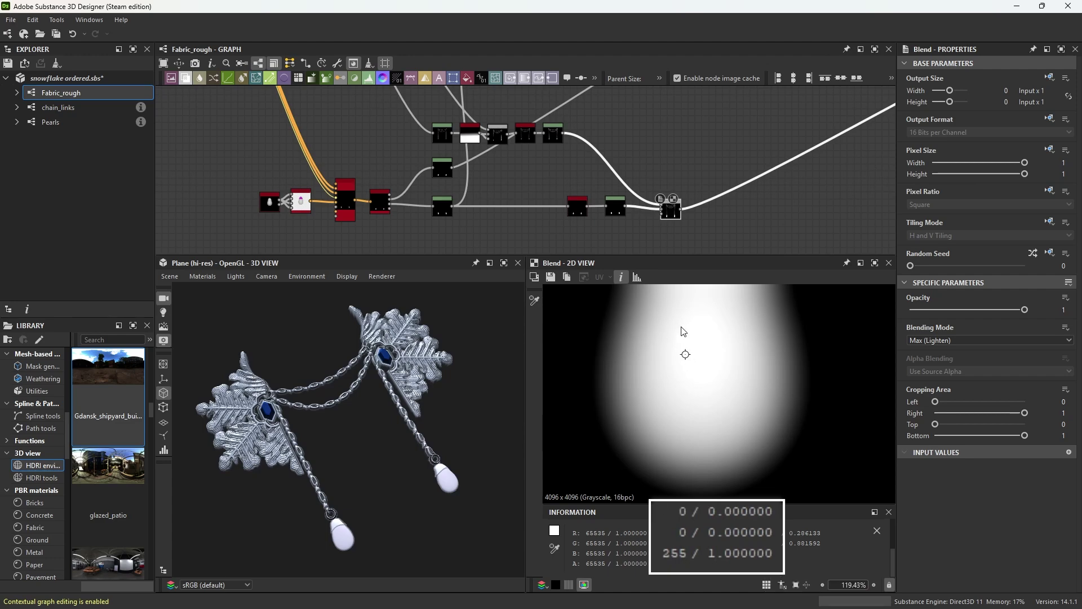
pyautogui.doubleClick(374, 208)
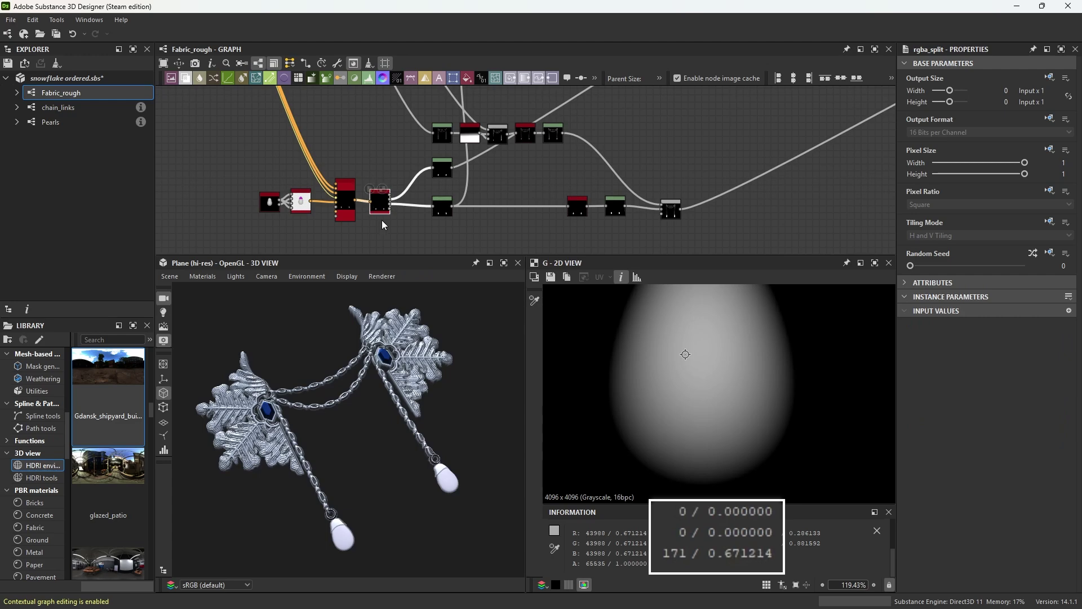
pyautogui.doubleClick(442, 212)
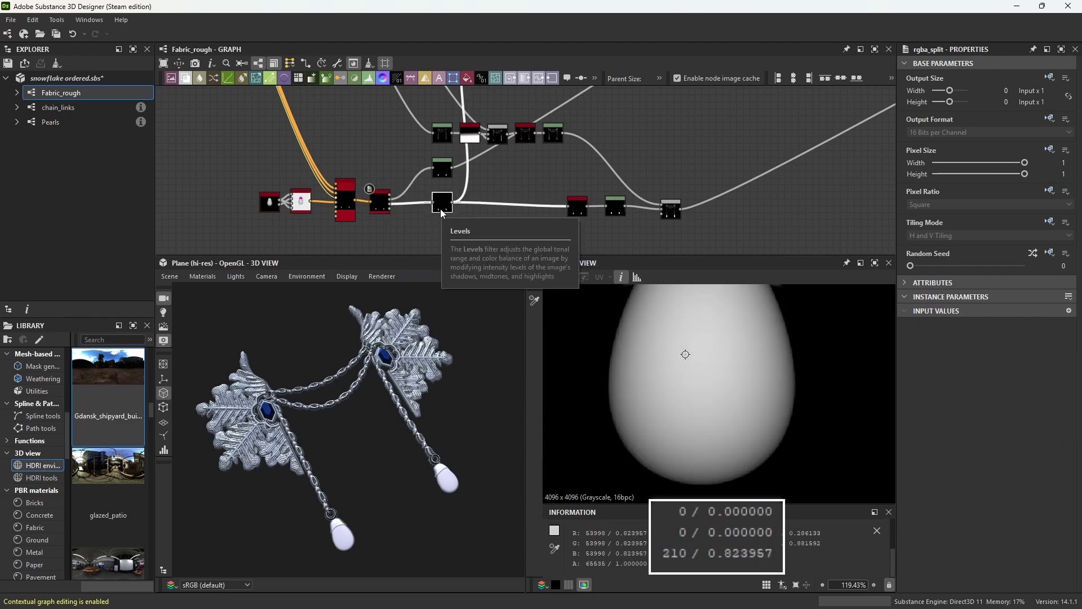
pyautogui.doubleClick(576, 211)
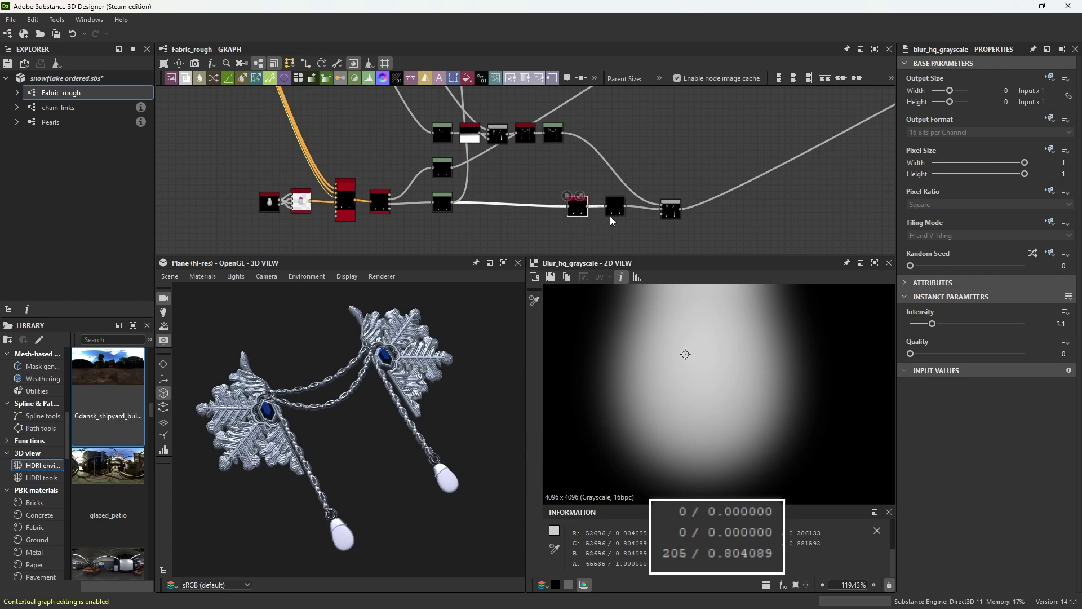
pyautogui.doubleClick(623, 210)
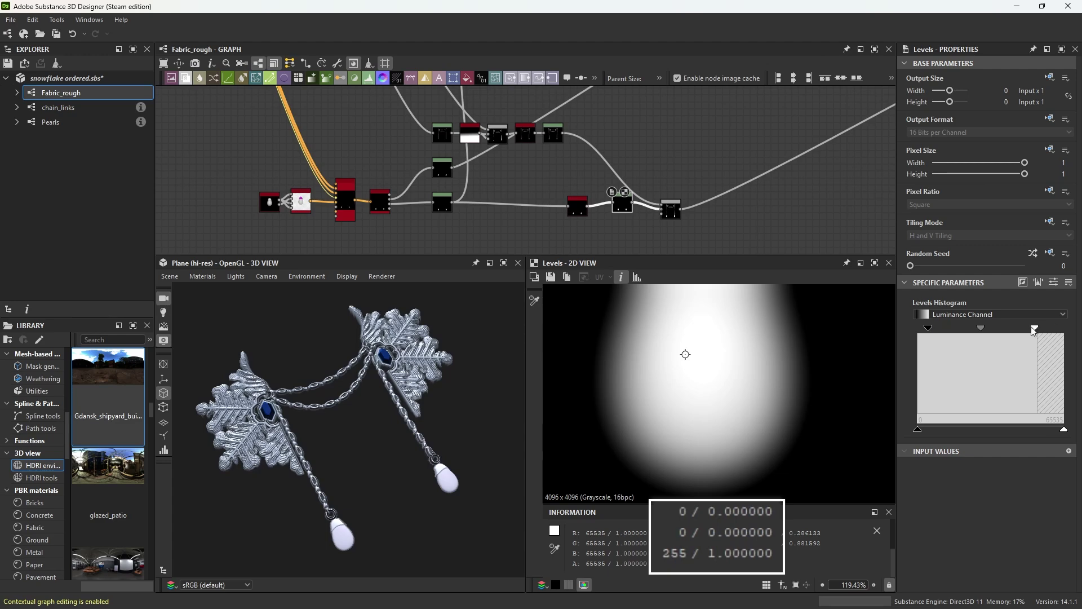
pyautogui.moveTo(1034, 329); pyautogui.dragTo(1040, 329)
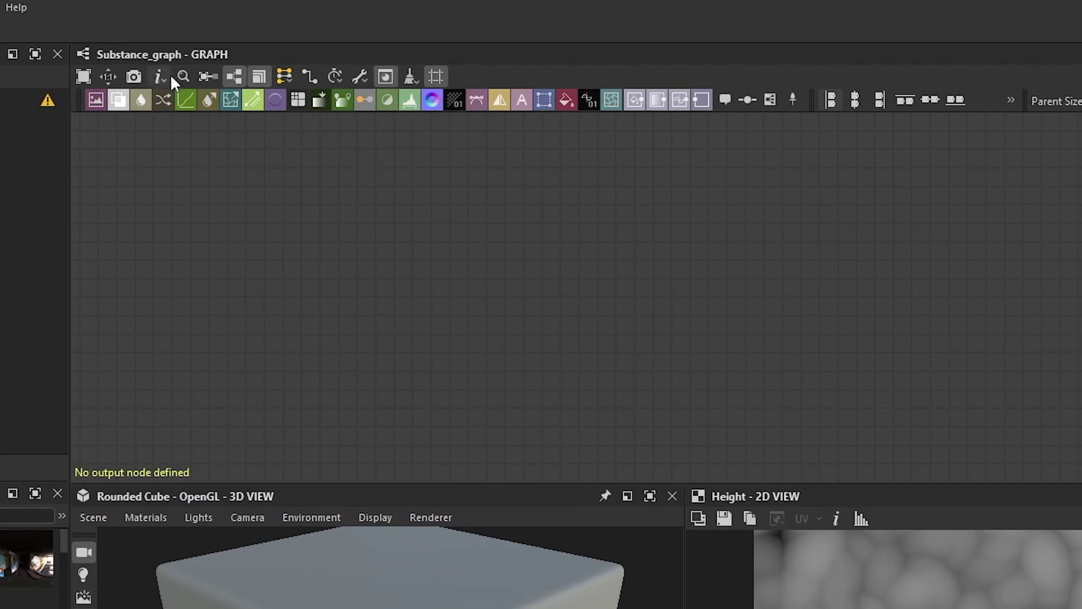
# Show the graph search bar and view its All node types filter options
pyautogui.click(184, 75)
pyautogui.click(181, 75)
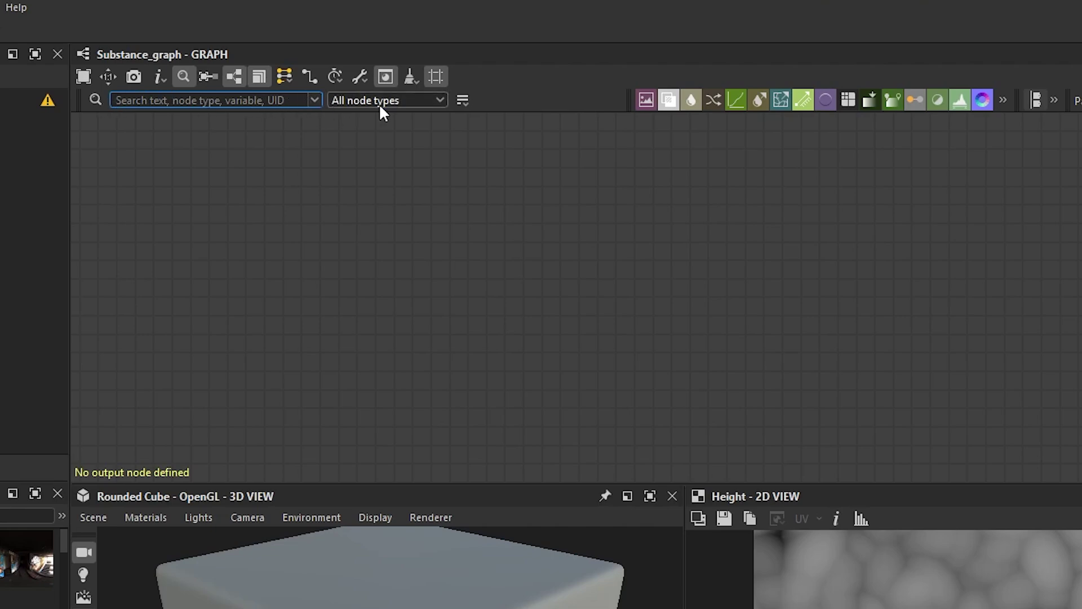
pyautogui.click(441, 102)
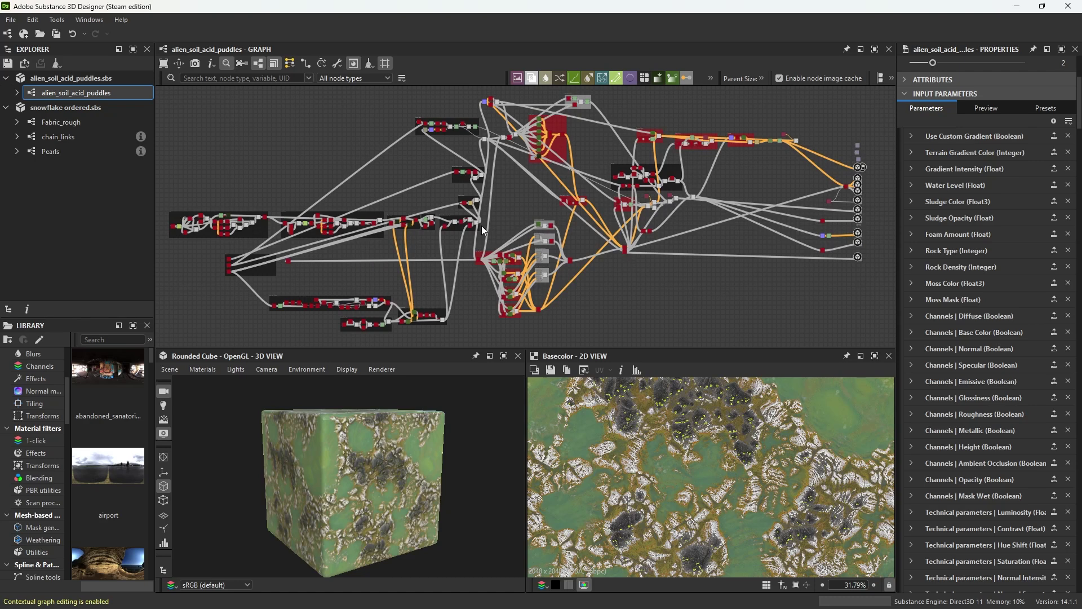
pyautogui.moveTo(482, 226); pyautogui.dragTo(438, 229, button='middle')
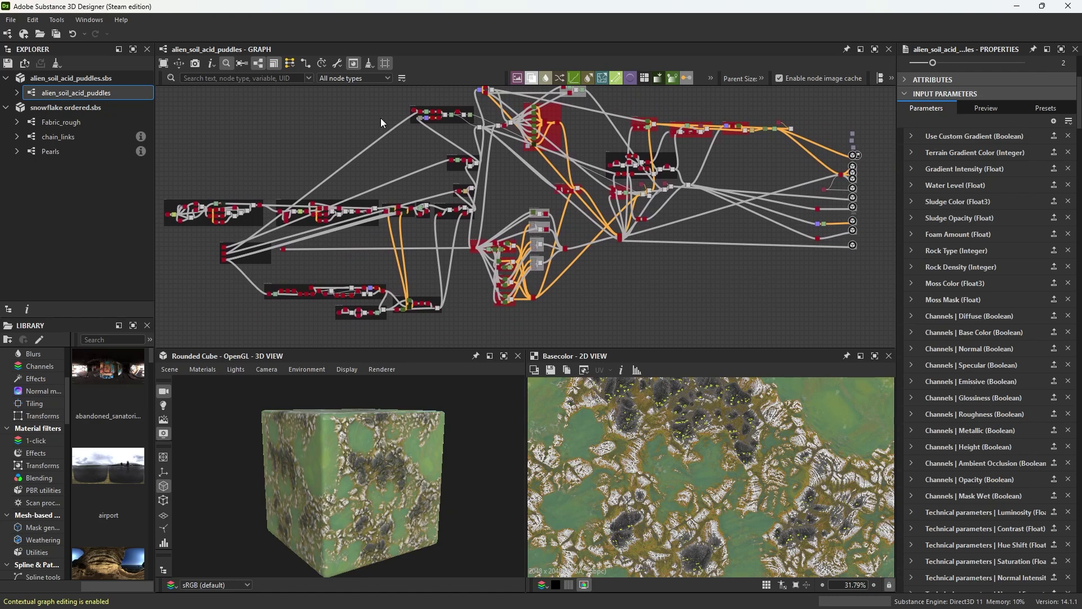
pyautogui.moveTo(540, 205); pyautogui.dragTo(549, 204, button='middle')
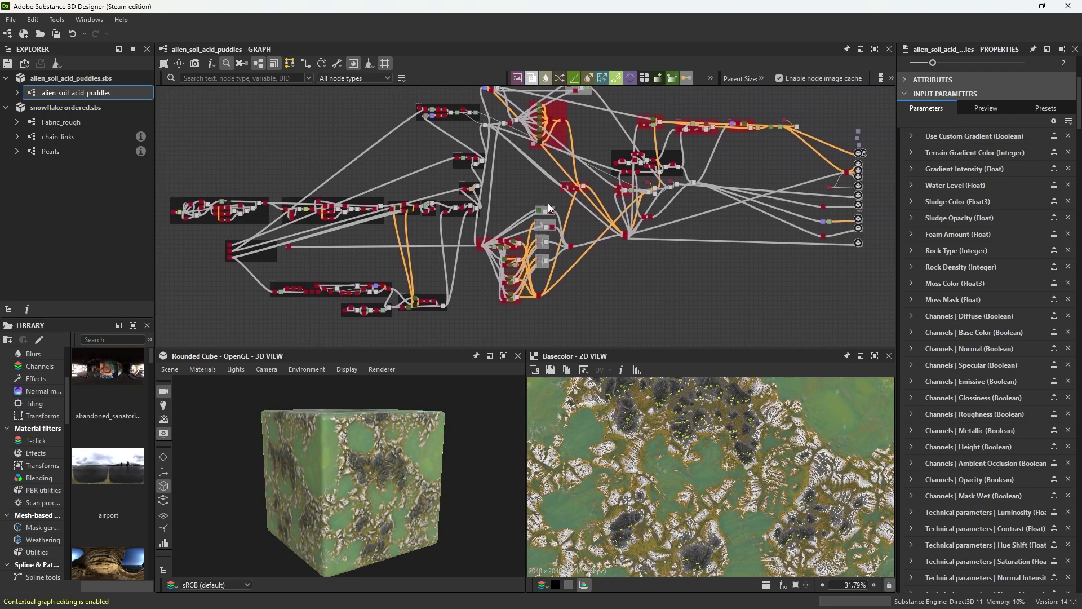
pyautogui.moveTo(498, 278); pyautogui.dragTo(509, 294, button='middle')
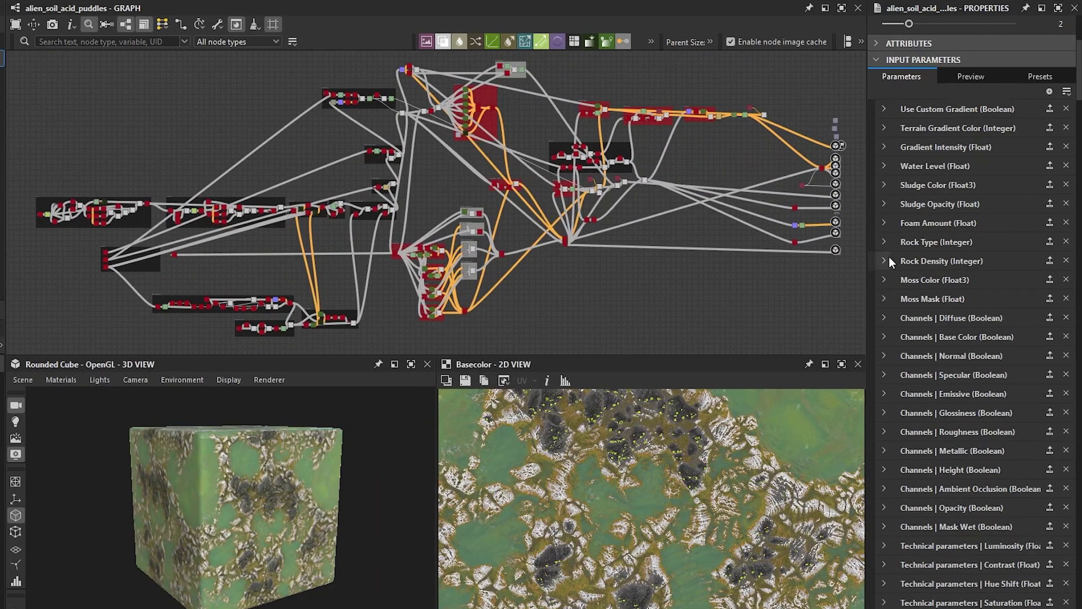
# Search the graph for the rock_density identifier copied from the Rock Density parameter
pyautogui.click(912, 266)
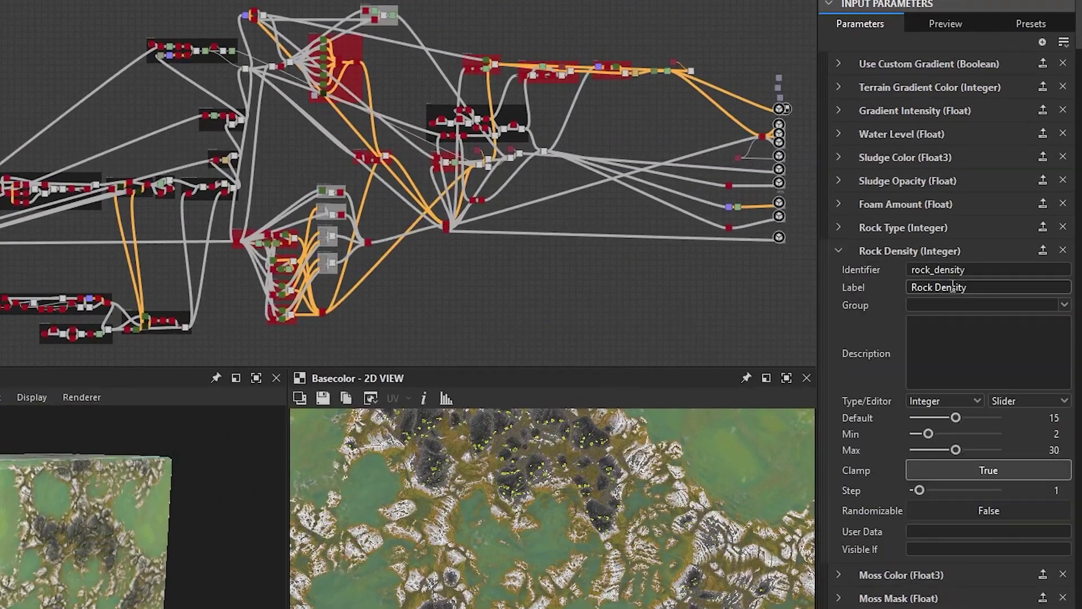
pyautogui.moveTo(994, 270); pyautogui.dragTo(903, 267)
pyautogui.hotkey('ctrl', 'c')
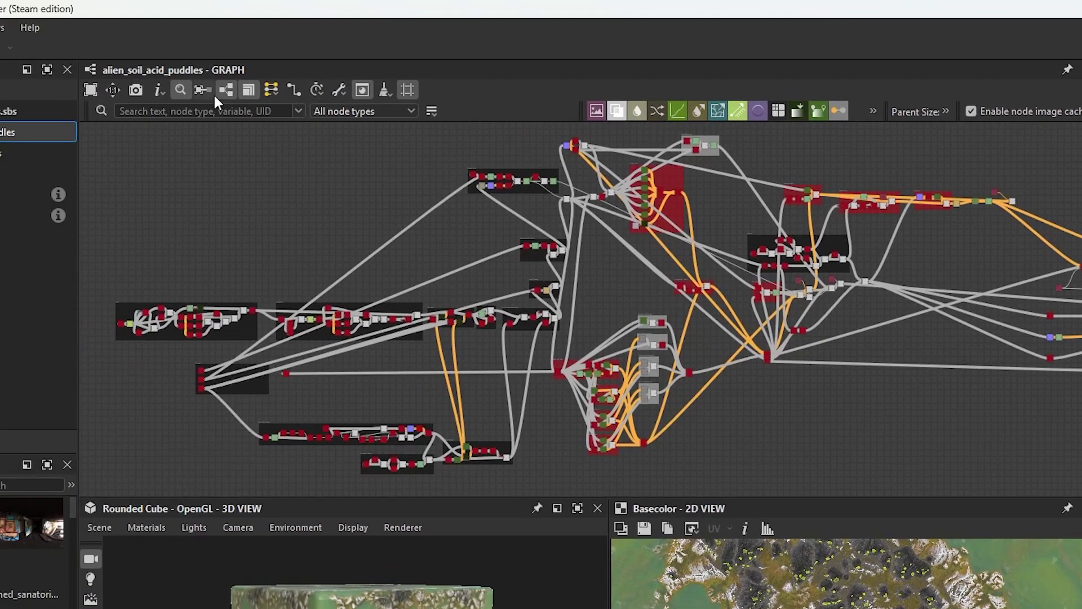
pyautogui.click(200, 111)
pyautogui.hotkey('ctrl', 'v')
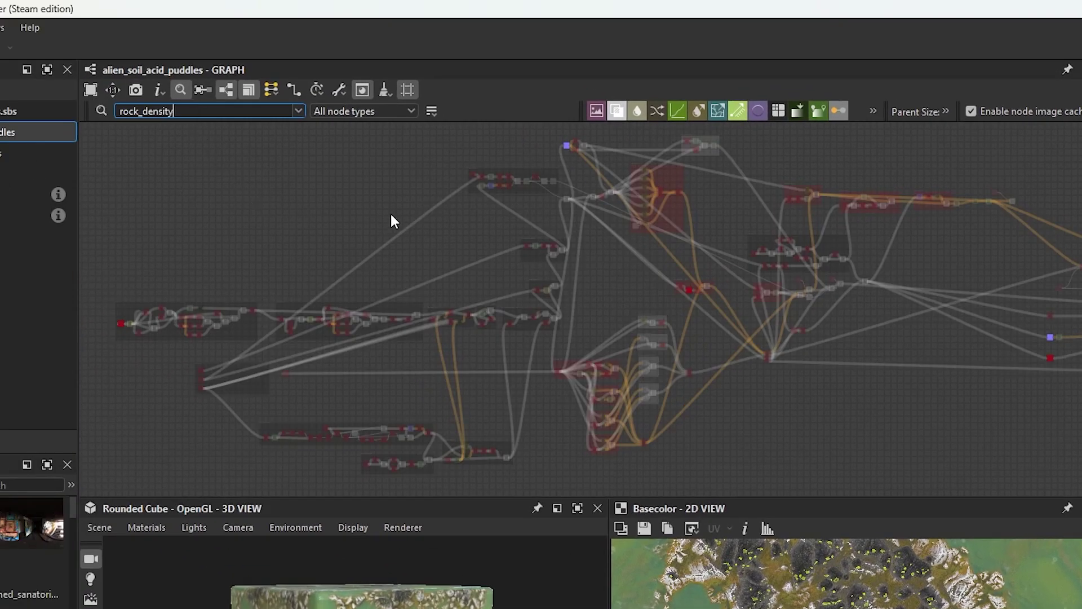
# Browse the matching node cluster and check which search modes are enabled
pyautogui.scroll(3, 576, 252)
pyautogui.scroll(3, 681, 283)
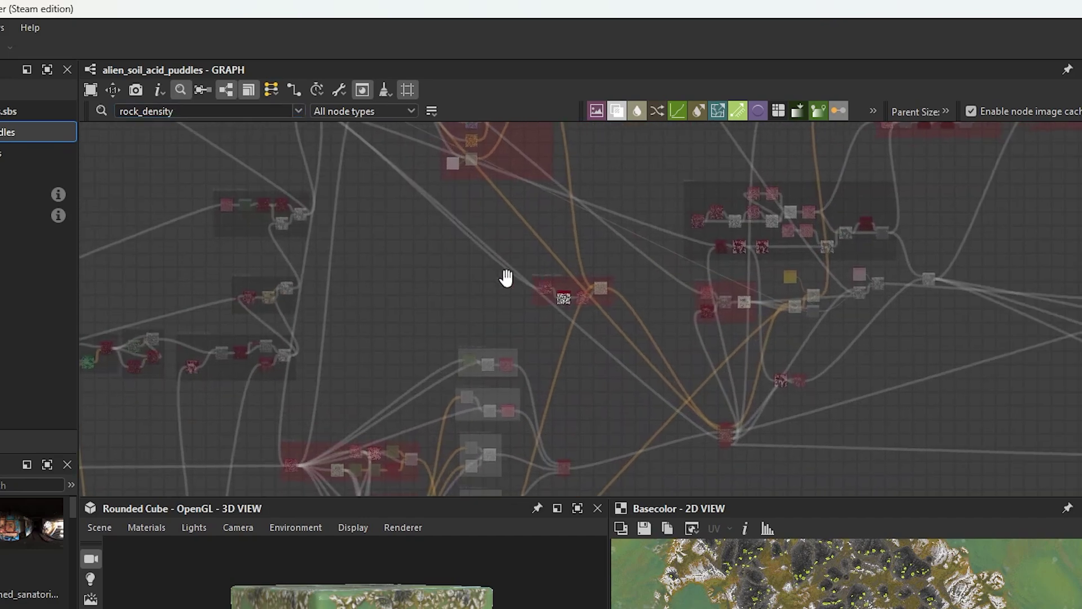
pyautogui.scroll(2, 505, 276)
pyautogui.scroll(-5, 669, 326)
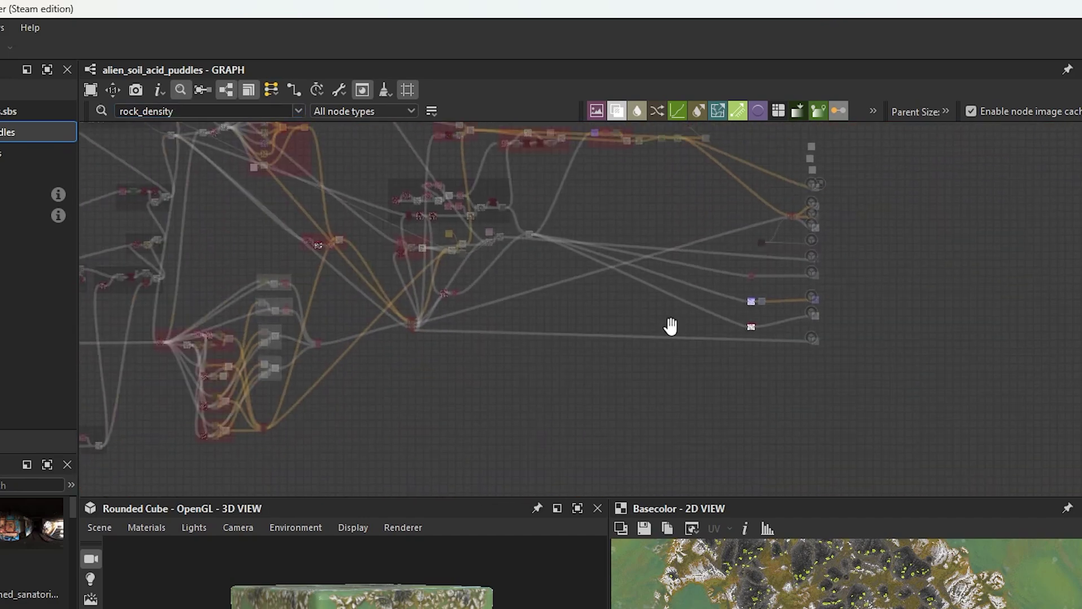
pyautogui.scroll(3, 357, 229)
pyautogui.scroll(3, 715, 358)
pyautogui.scroll(3, 530, 282)
pyautogui.scroll(-5, 638, 397)
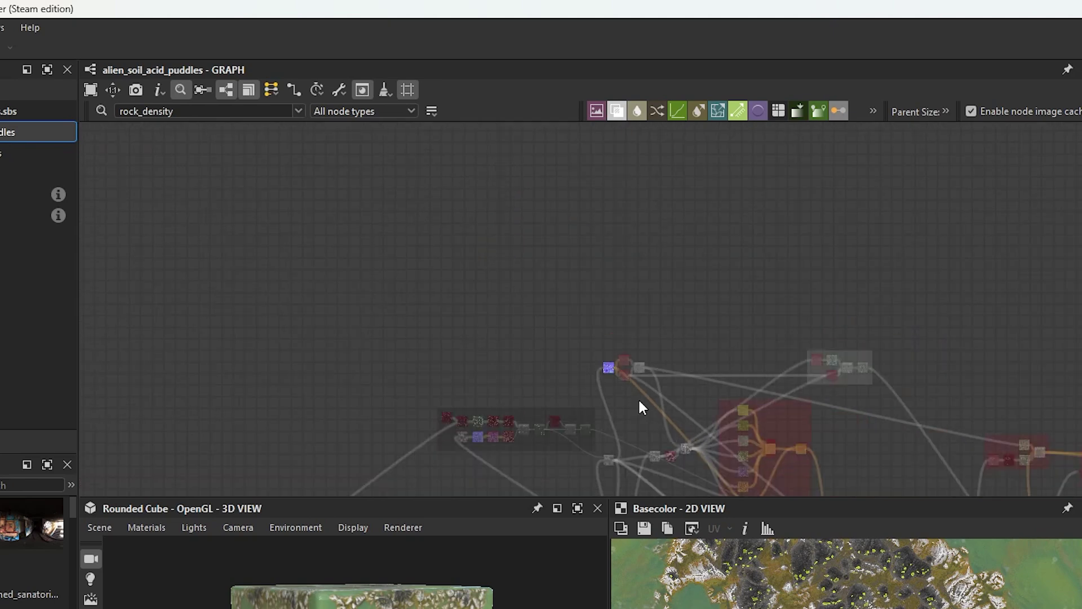
pyautogui.moveTo(638, 397)
pyautogui.mouseDown(button='middle')
pyautogui.moveTo(862, 218)
pyautogui.moveTo(904, 72)
pyautogui.mouseUp(button='middle')
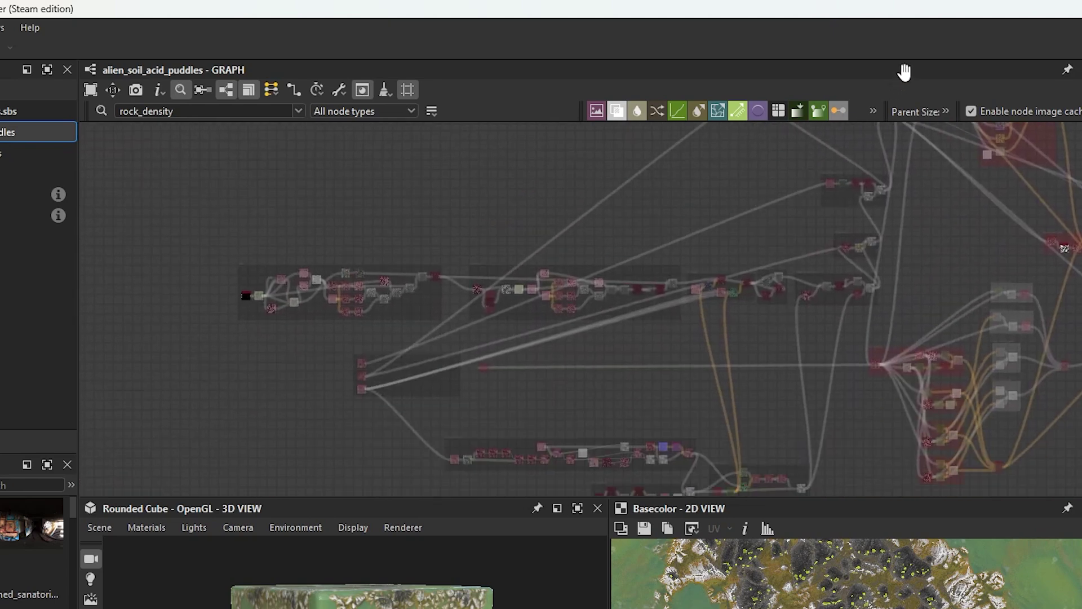
pyautogui.click(433, 111)
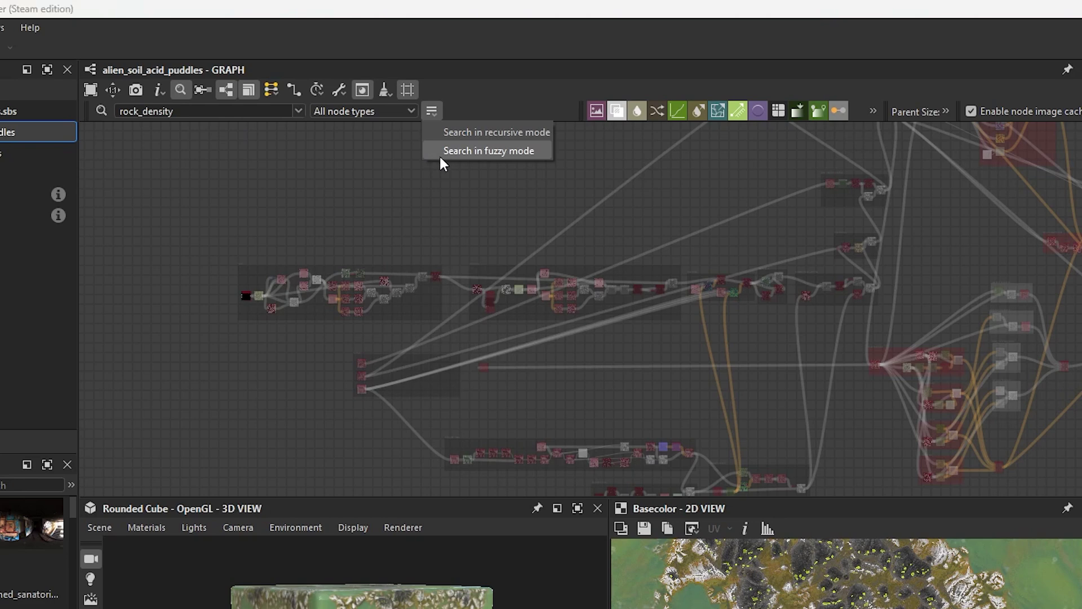
pyautogui.click(542, 270)
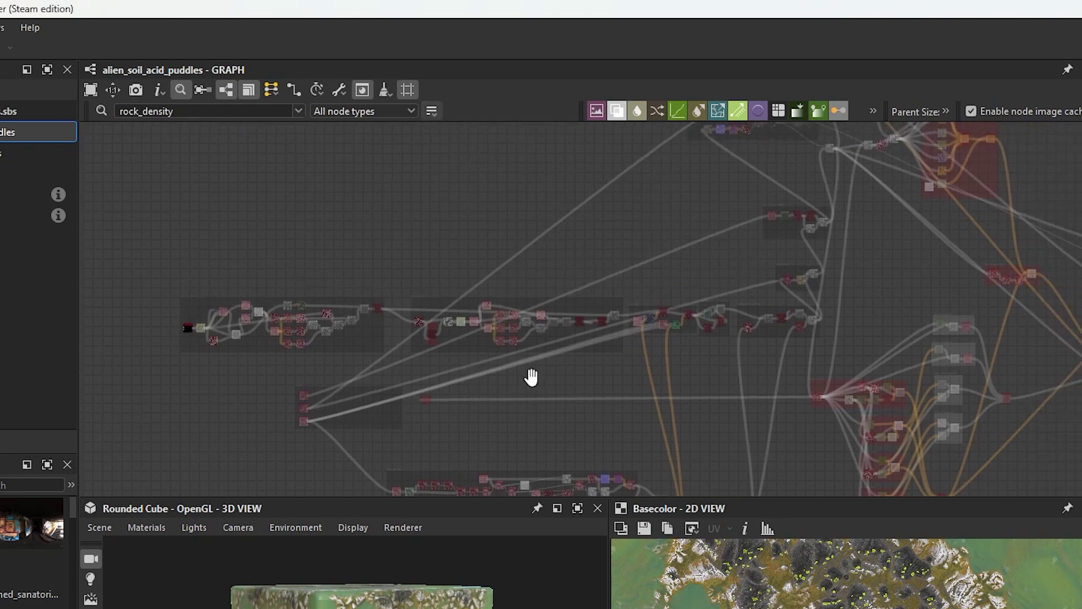
# Zoom in on the Tile Generator Grayscale node and its Distance neighbour
pyautogui.moveTo(555, 336); pyautogui.dragTo(456, 355, button='middle')
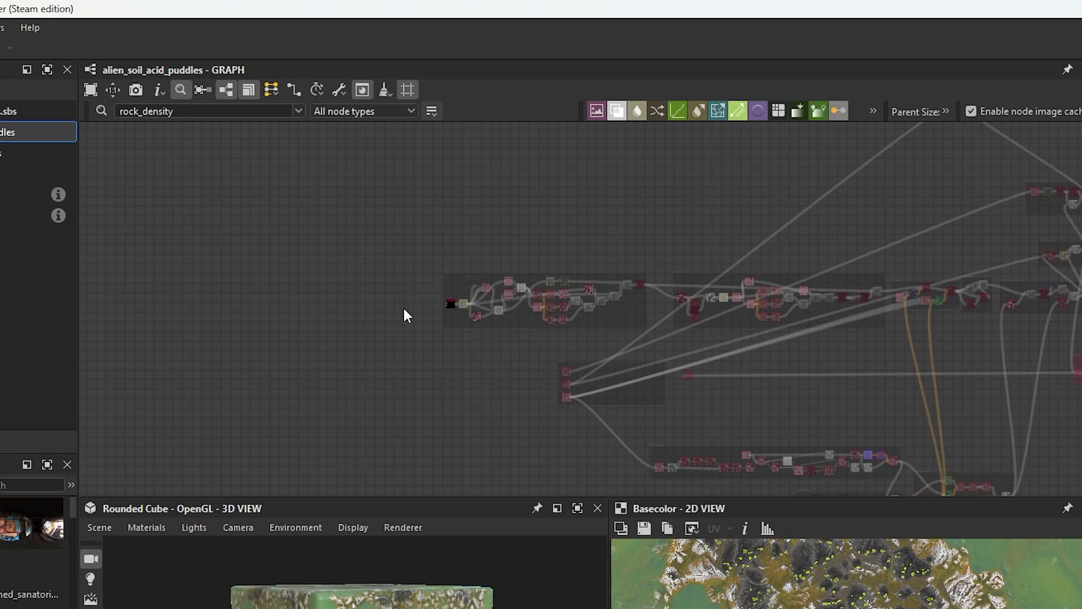
pyautogui.scroll(5, 429, 310)
pyautogui.scroll(5, 507, 299)
pyautogui.scroll(2, 592, 299)
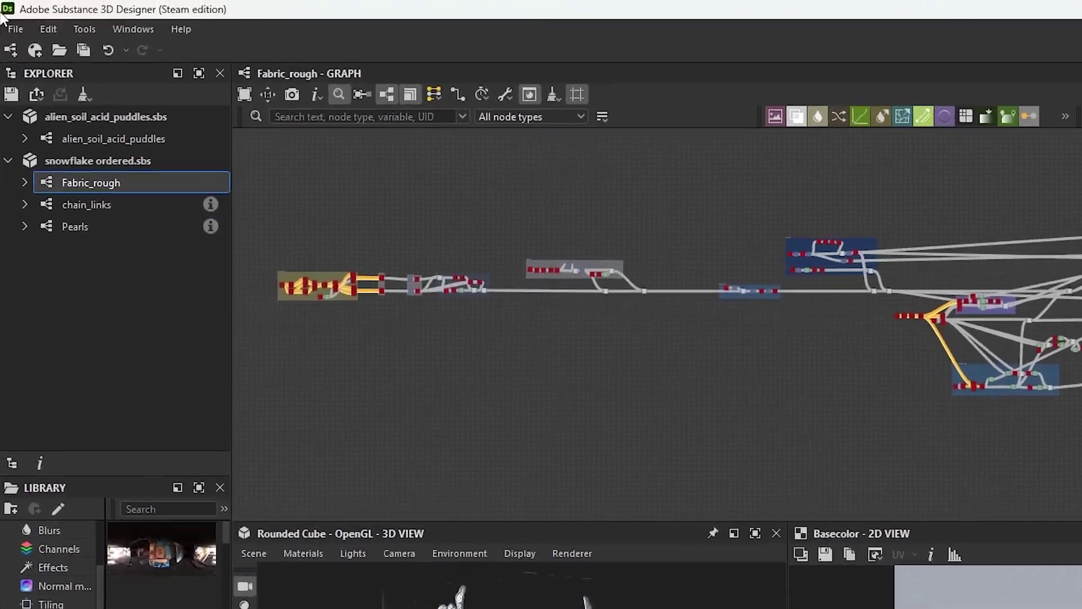
pyautogui.click(46, 25)
pyautogui.click(50, 89)
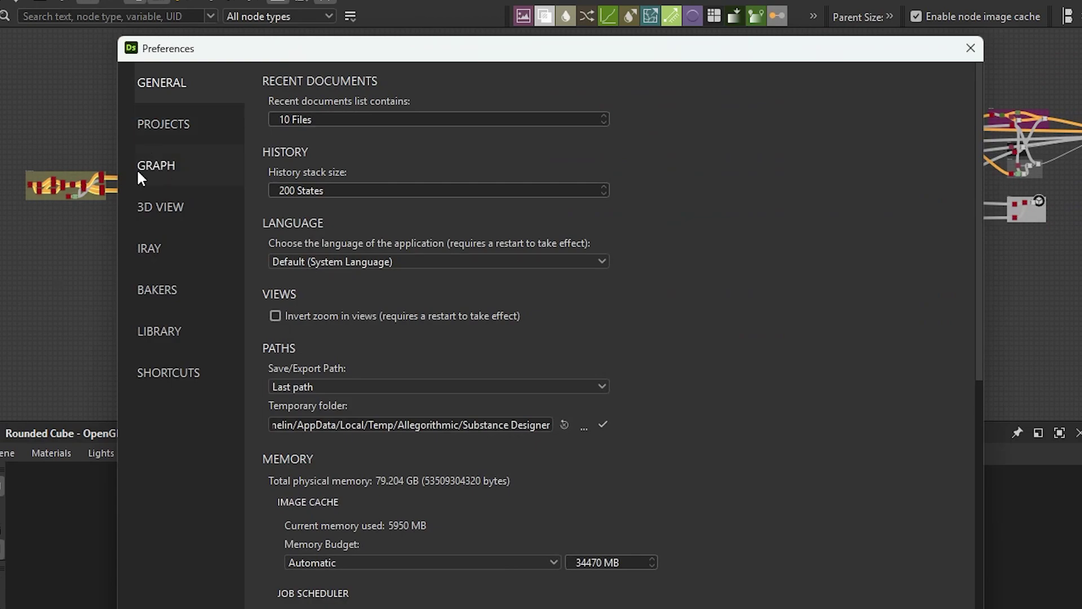
pyautogui.click(175, 186)
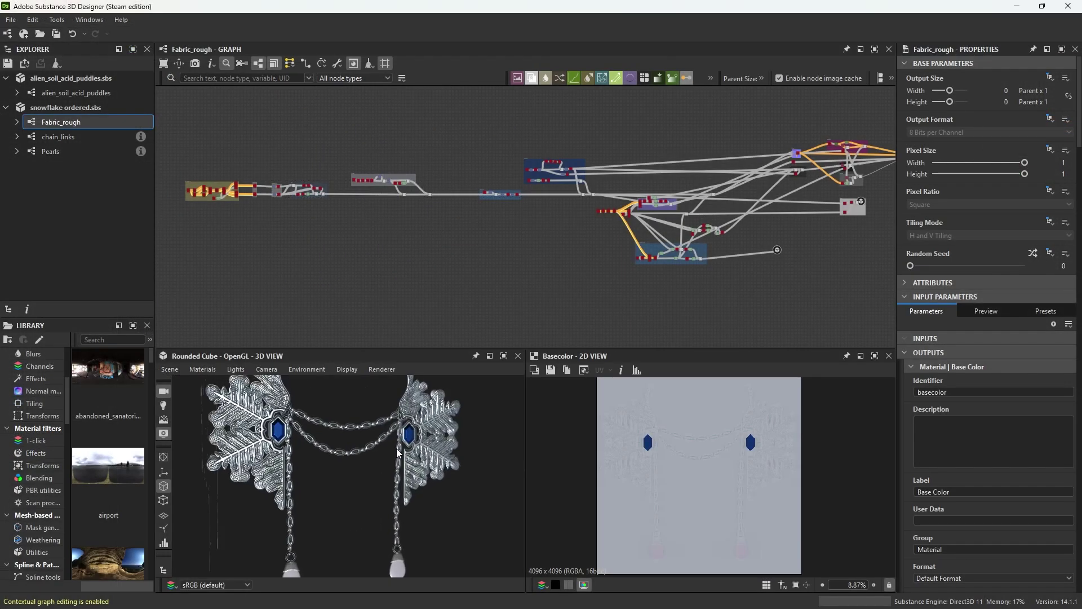
pyautogui.scroll(5, 386, 453)
# Open the Console panel, make it taller, and select the node ID in a link_size warning
pyautogui.moveTo(293, 432); pyautogui.dragTo(322, 454)
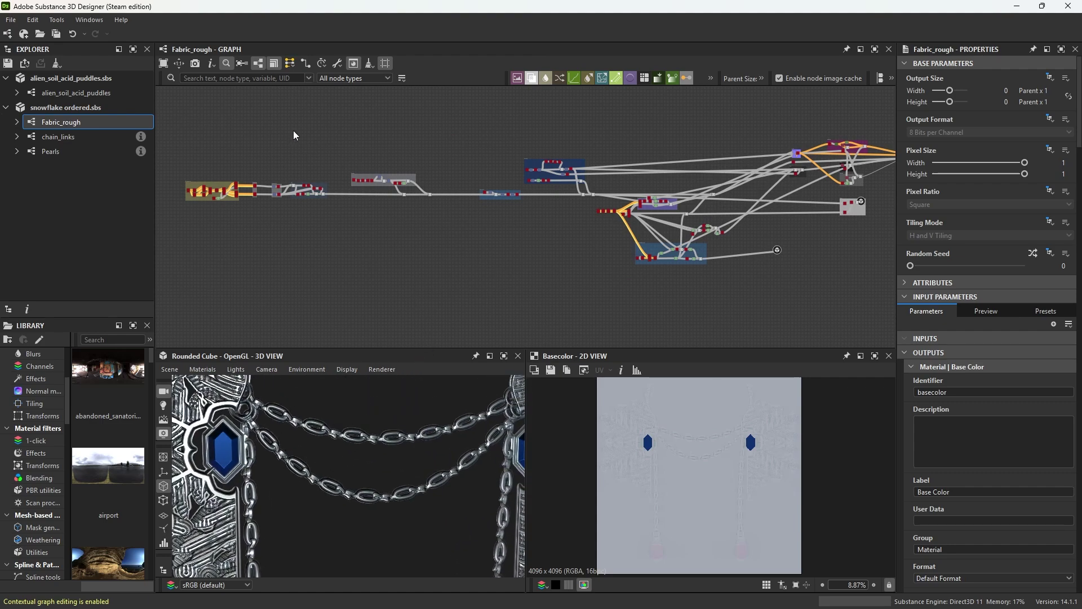
pyautogui.click(89, 19)
pyautogui.click(105, 163)
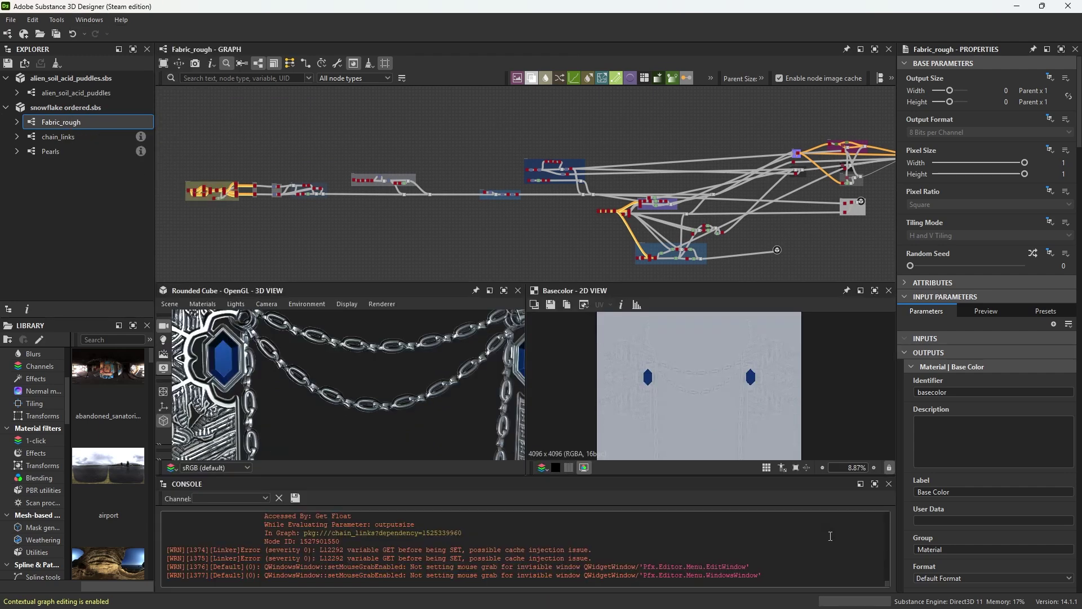
pyautogui.moveTo(734, 476); pyautogui.dragTo(733, 388)
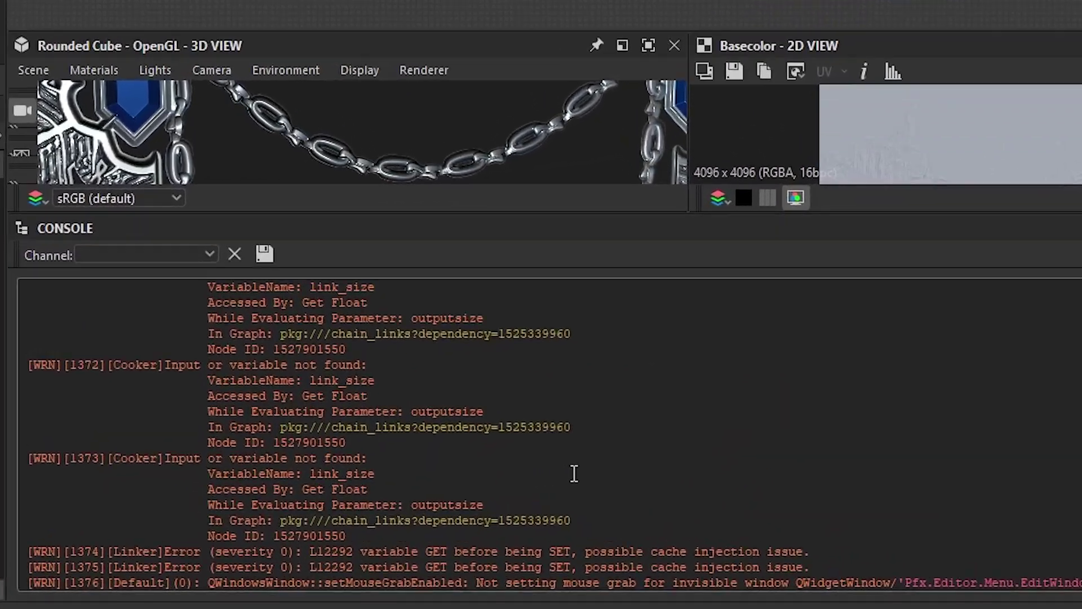
pyautogui.scroll(2, 492, 510)
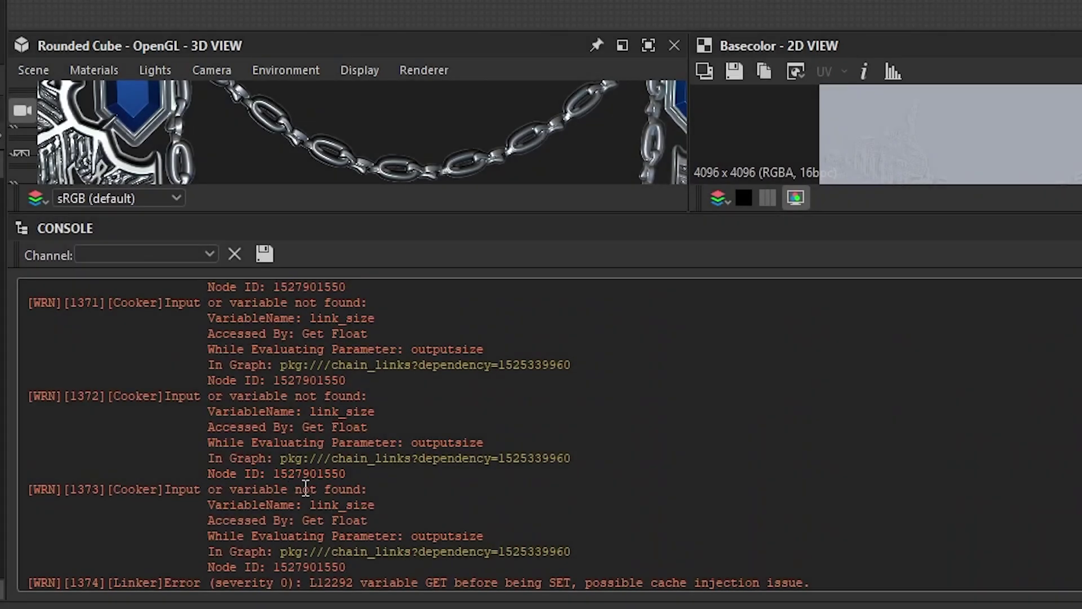
pyautogui.moveTo(273, 380); pyautogui.dragTo(353, 382)
pyautogui.hotkey('ctrl', 'c')
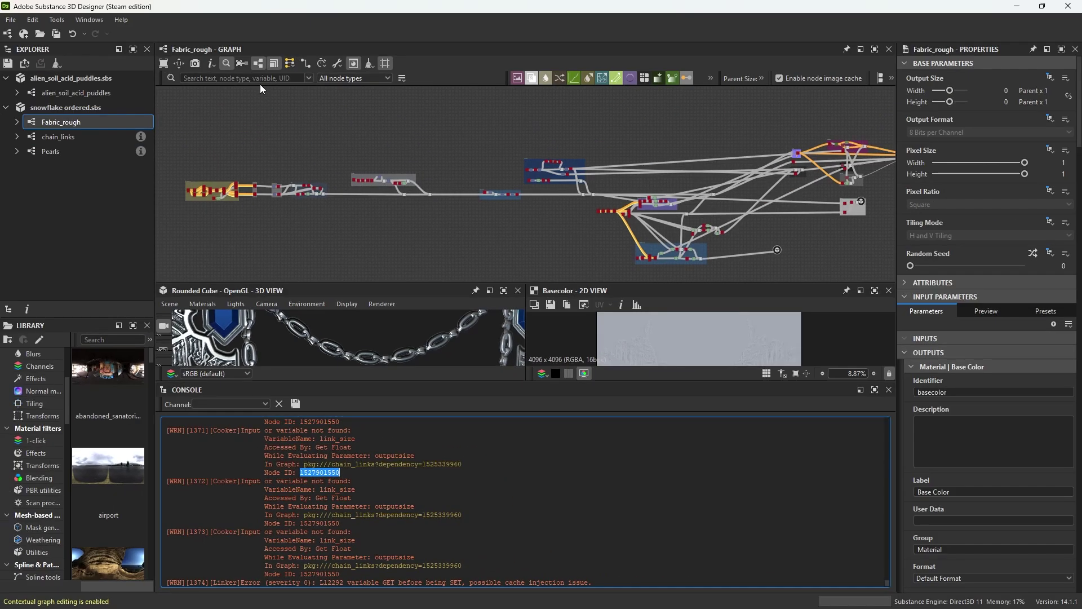
pyautogui.click(270, 78)
pyautogui.hotkey('ctrl', 'v')
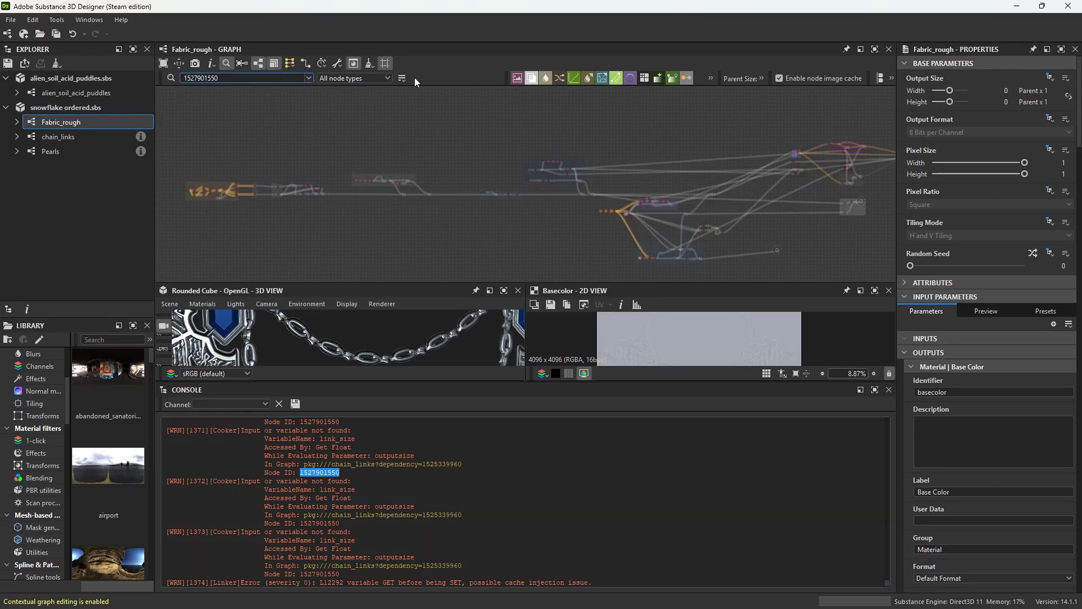
pyautogui.click(402, 79)
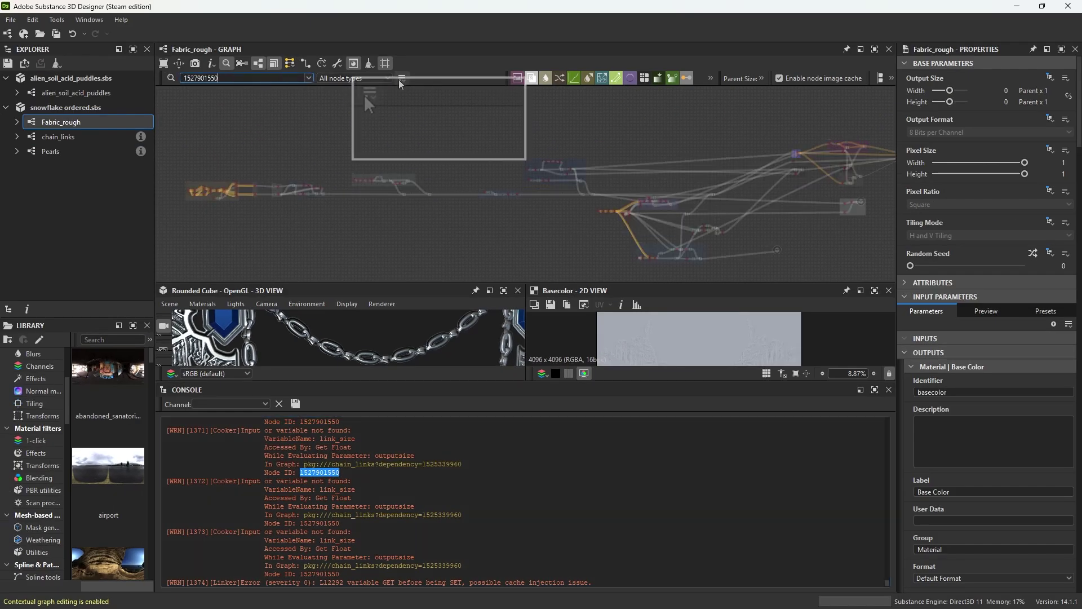
pyautogui.click(395, 124)
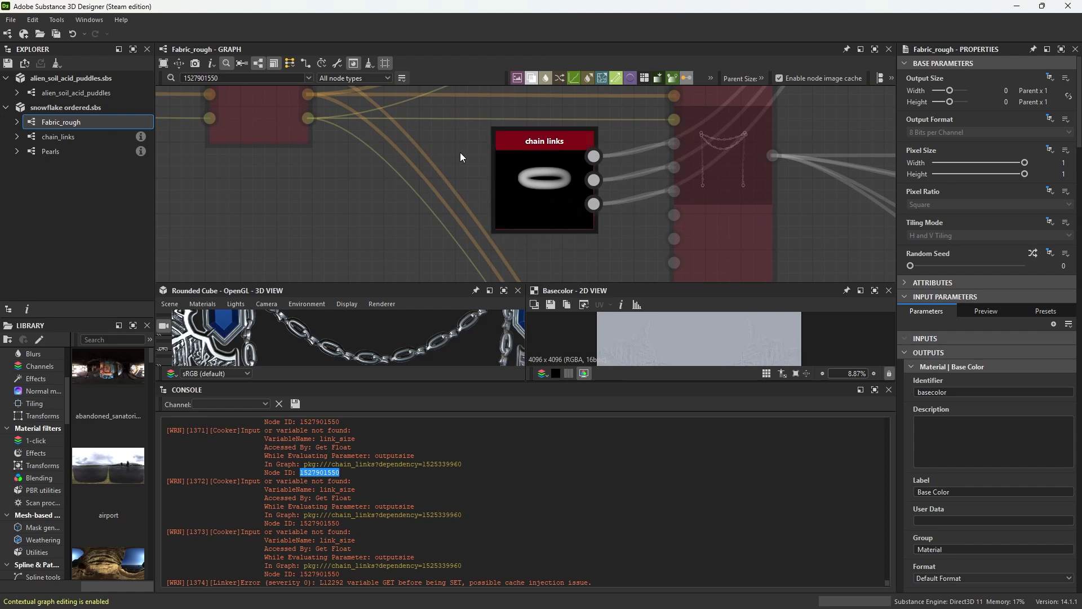
pyautogui.click(540, 171)
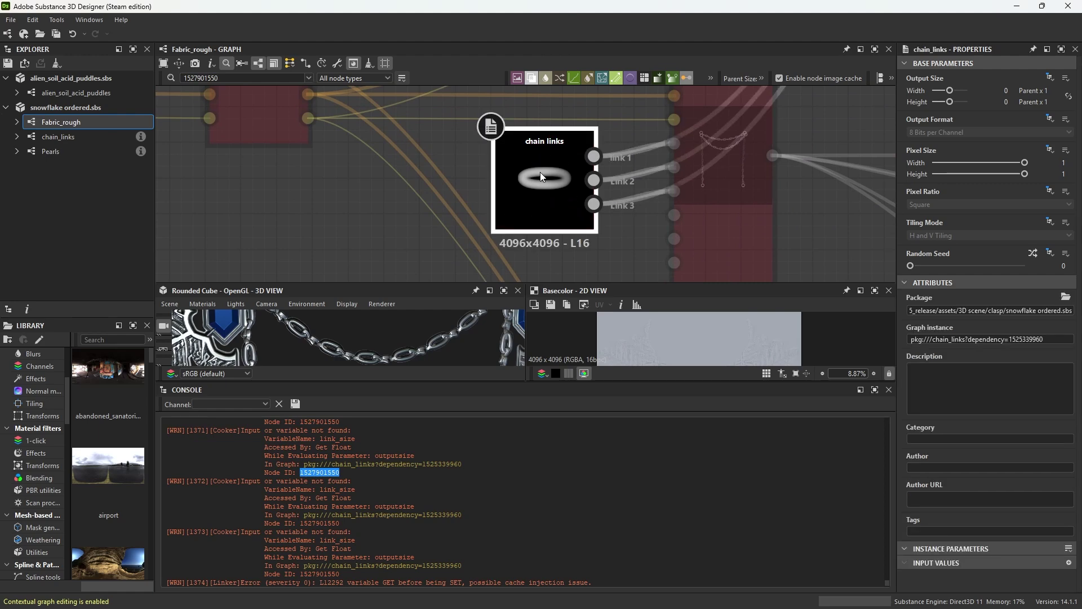
# Open chain_links in context, select the Spline (Poly Quadratic) node, and open its p1 function
pyautogui.rightClick(540, 171)
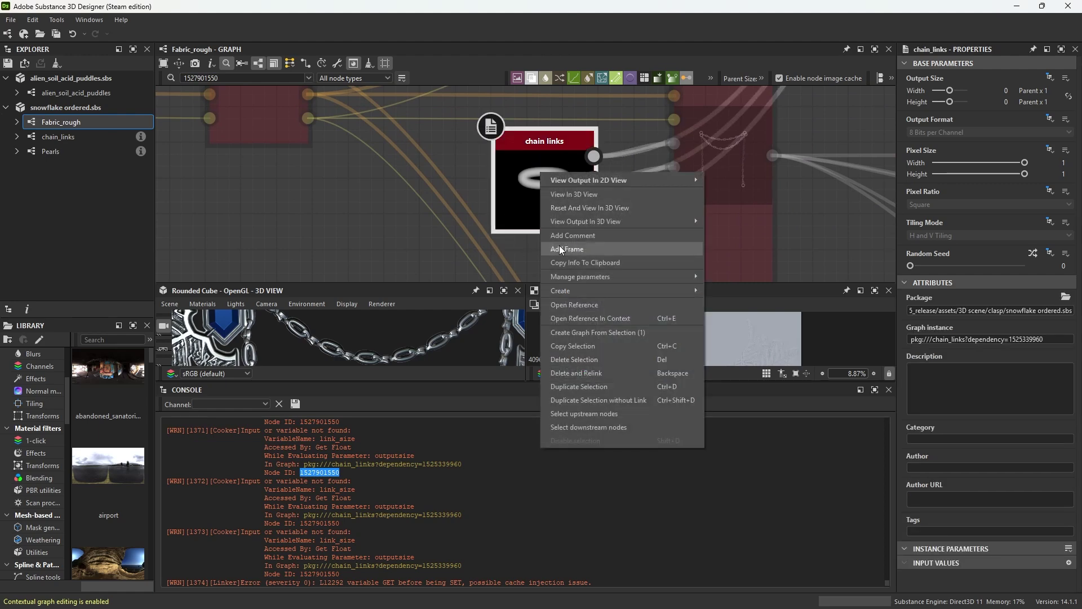
pyautogui.click(608, 319)
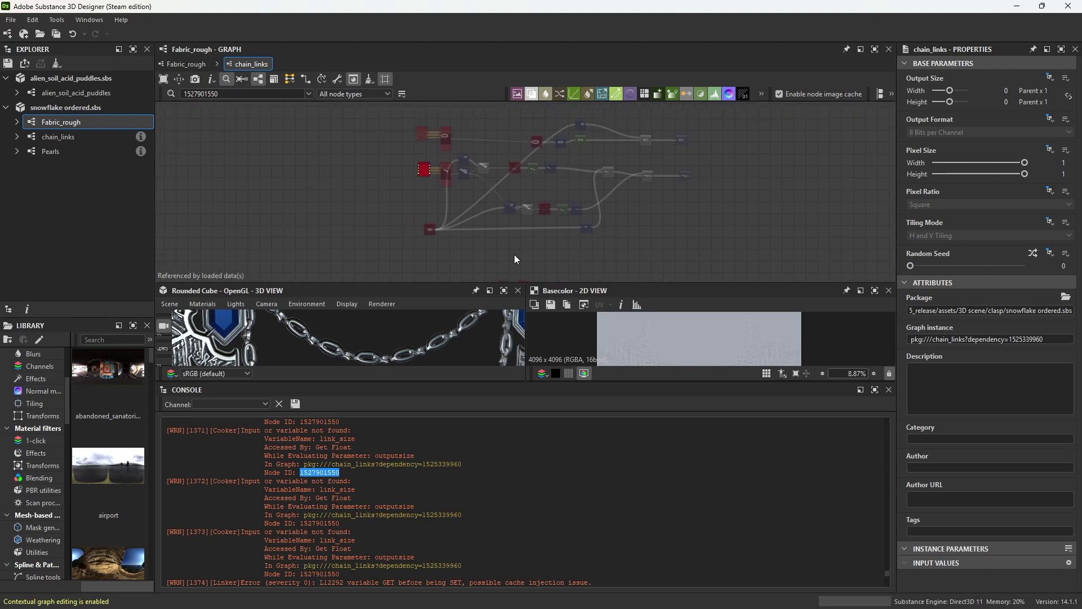
pyautogui.scroll(2, 490, 213)
pyautogui.scroll(2, 540, 200)
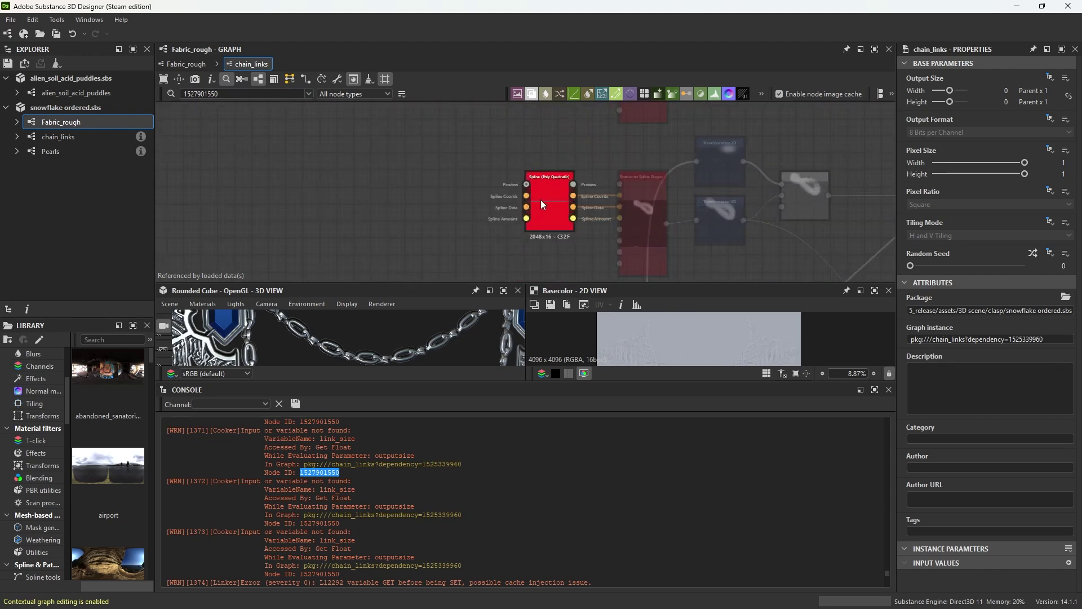
pyautogui.scroll(2, 549, 182)
pyautogui.click(536, 178)
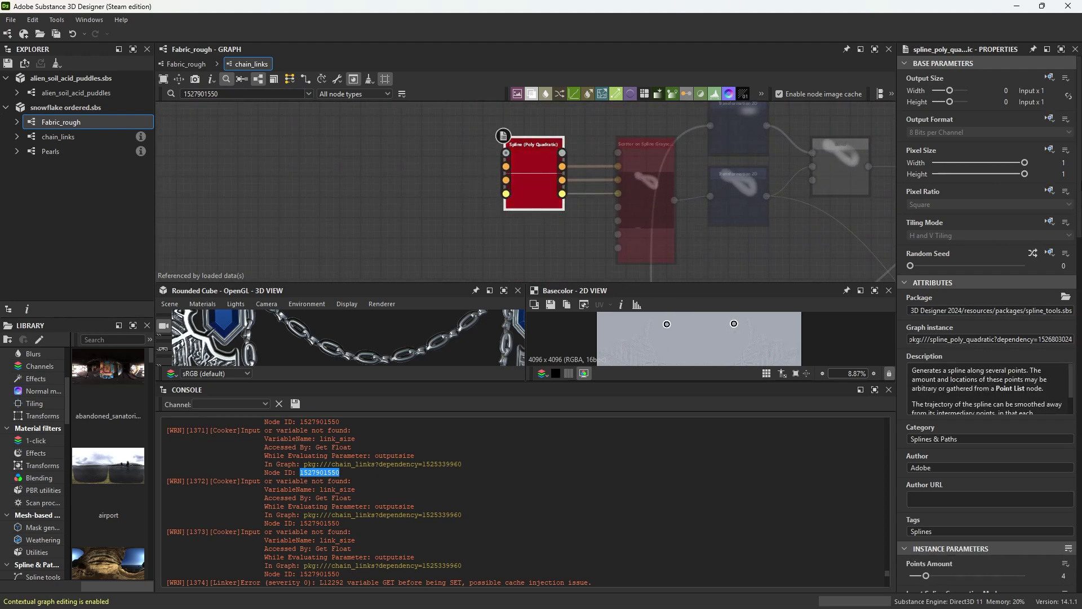
pyautogui.scroll(-5, 986, 338)
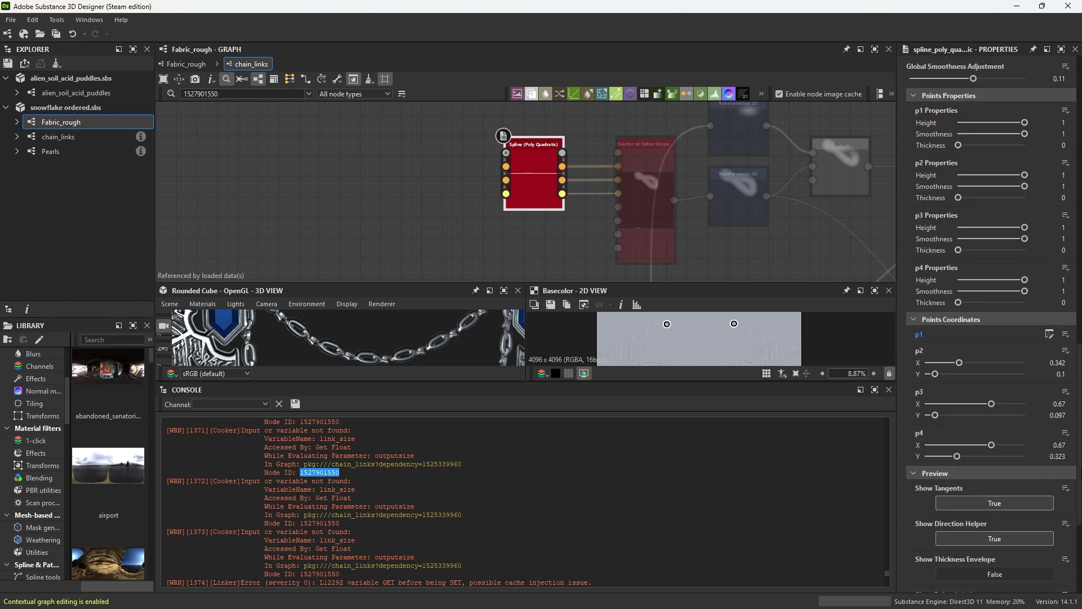
pyautogui.click(1049, 332)
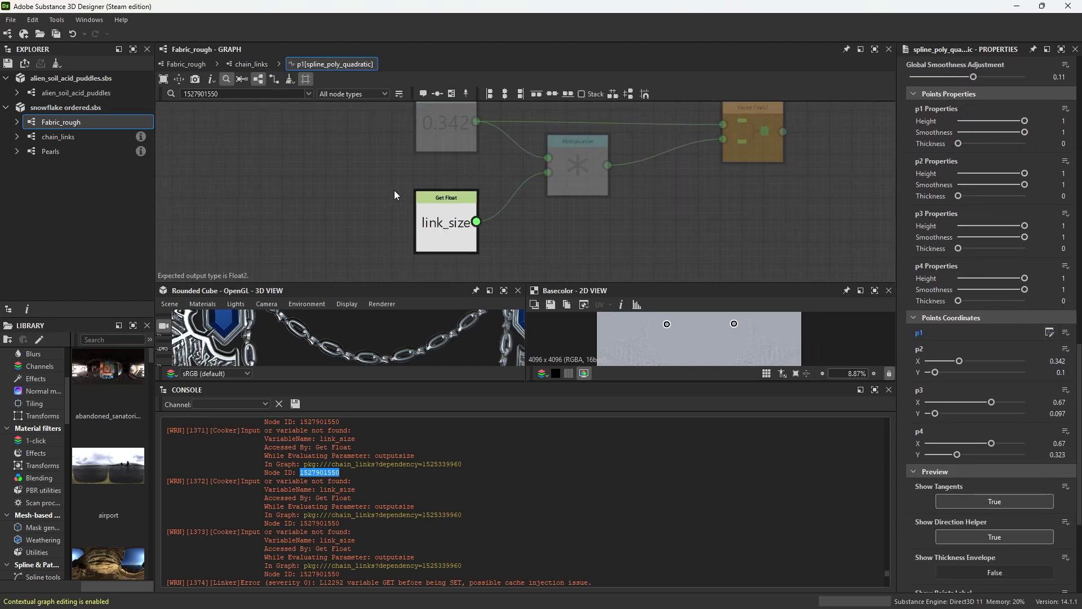
# Select the Get Float node reading link_size and frame the whole p1 function graph
pyautogui.click(466, 249)
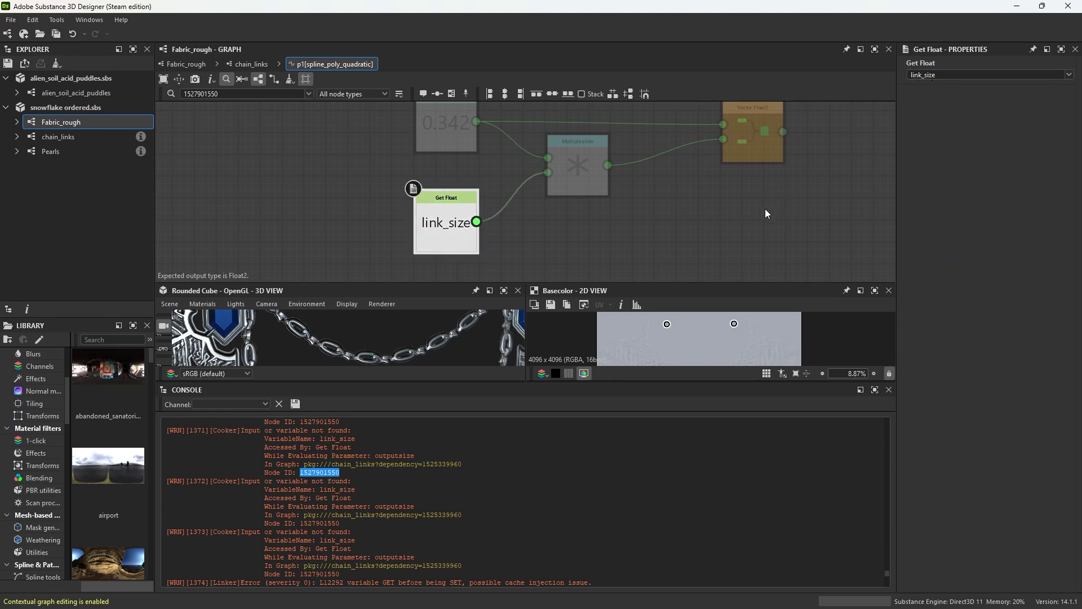
pyautogui.scroll(-1, 590, 219)
pyautogui.moveTo(590, 220); pyautogui.dragTo(569, 234, button='middle')
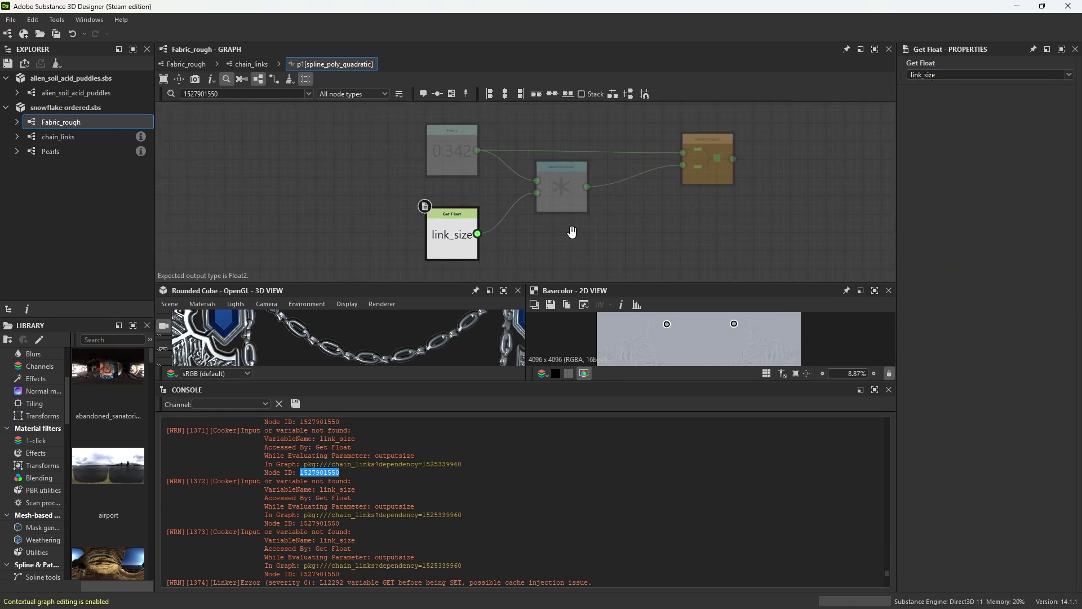